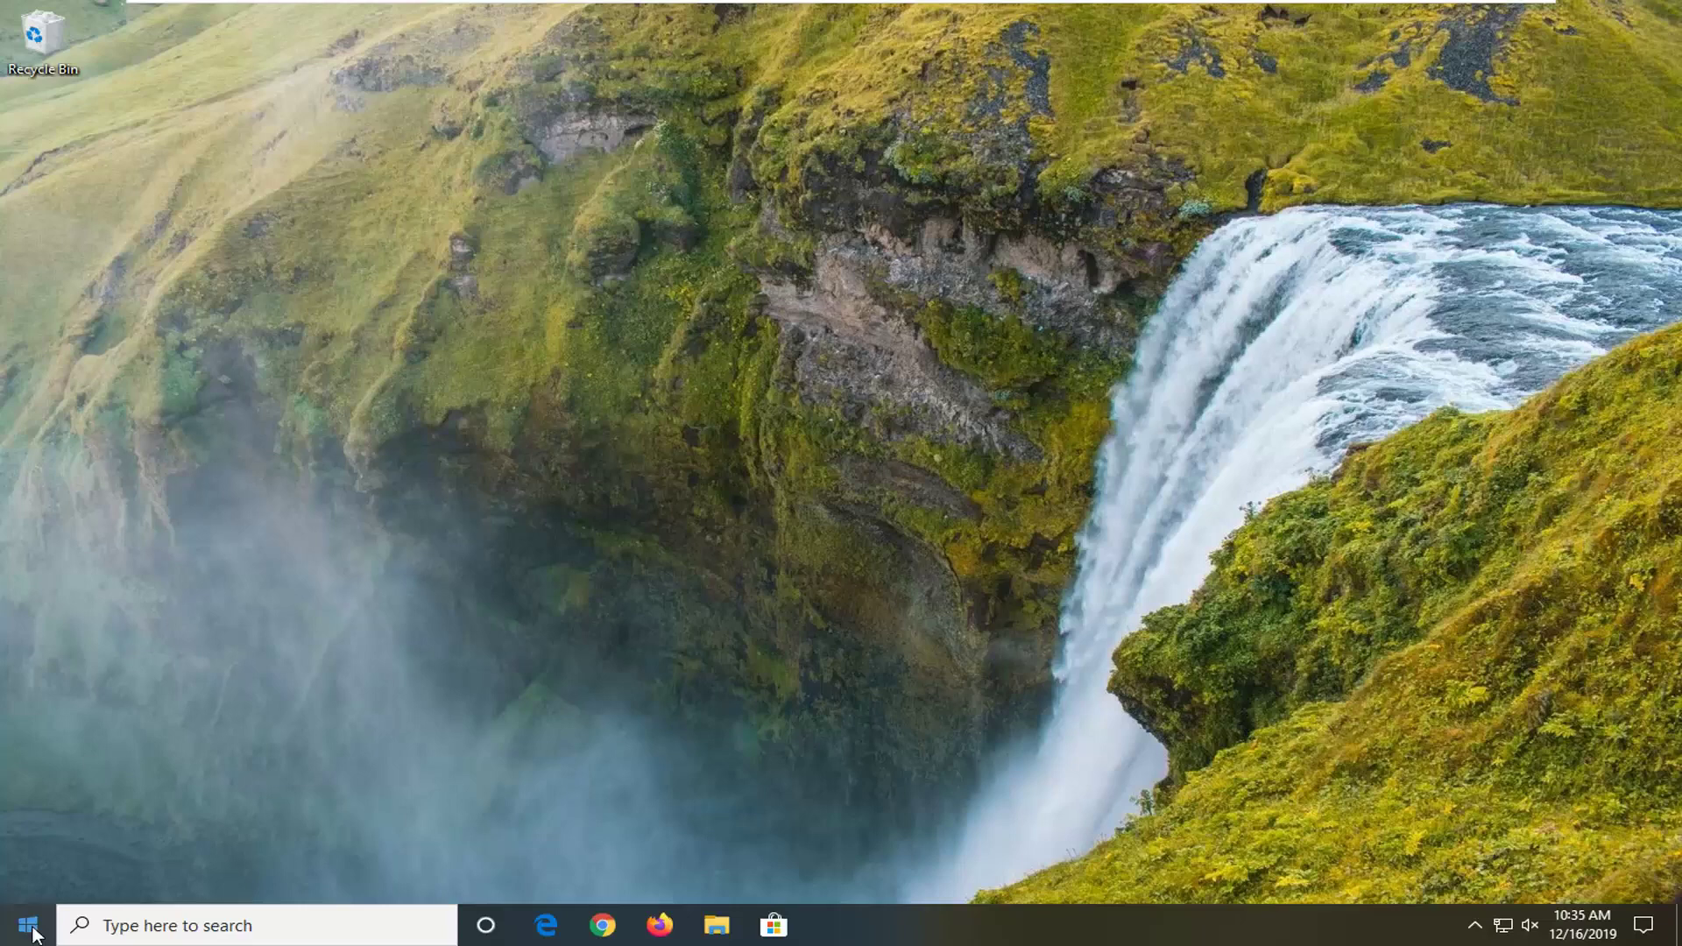
Step: Open Services from the Start search and restart the Windows Audio service
{"action": "left_click", "coordinate": [28, 932]}
{"action": "type", "text": "services"}
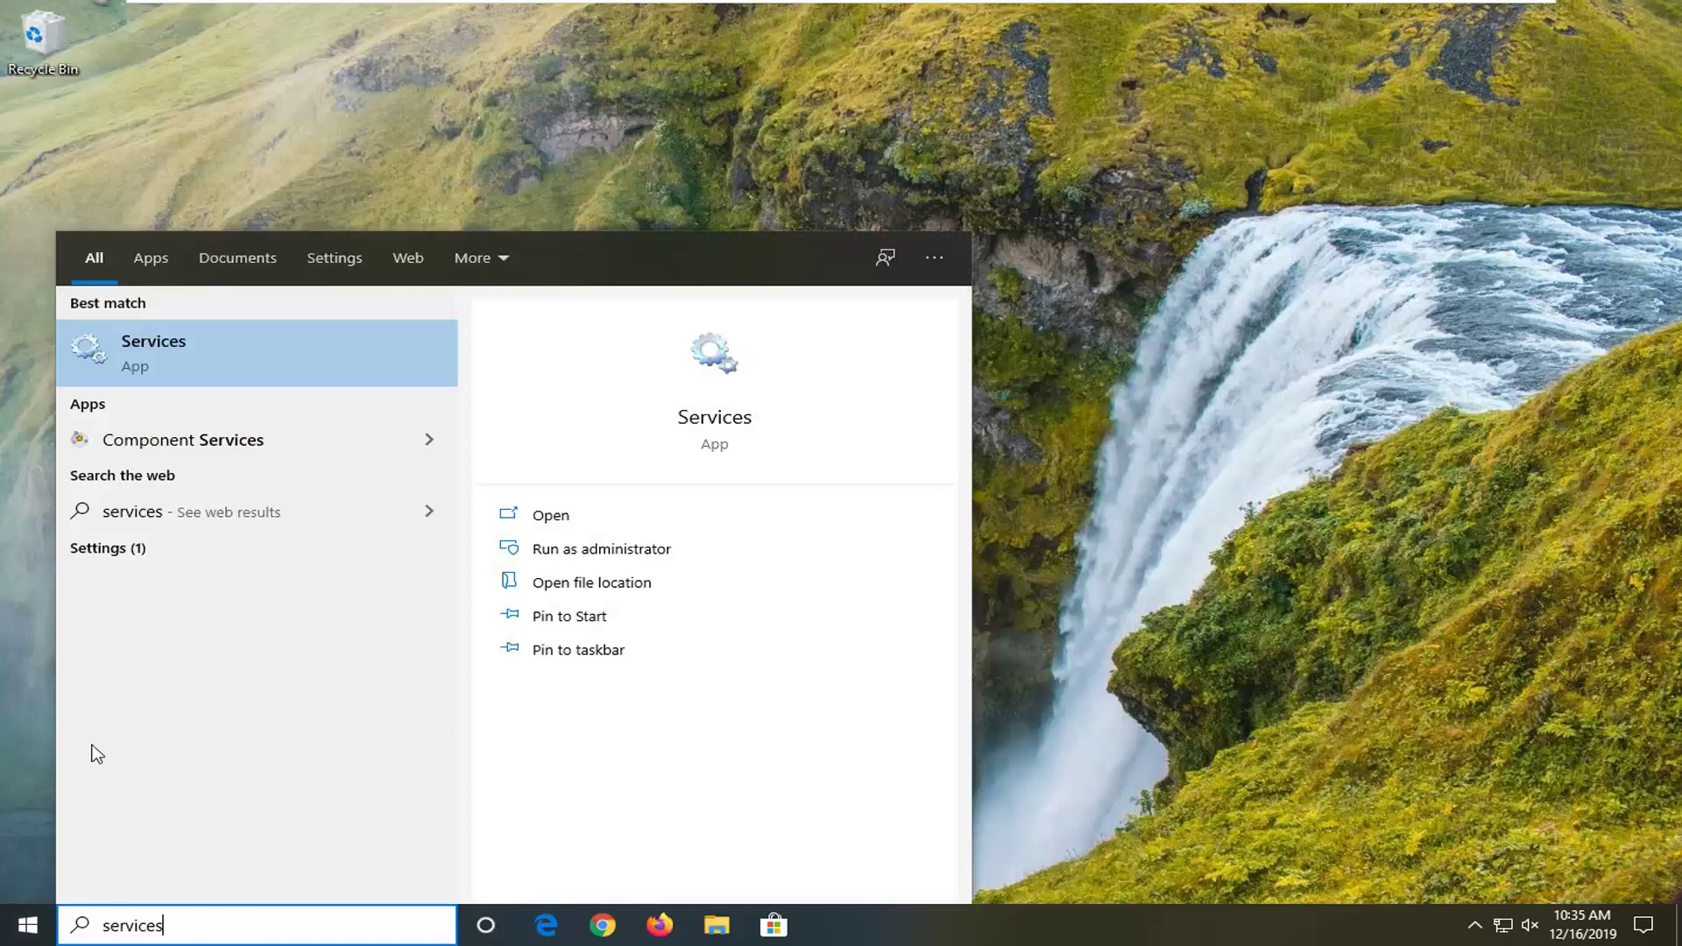
{"action": "left_click", "coordinate": [169, 374]}
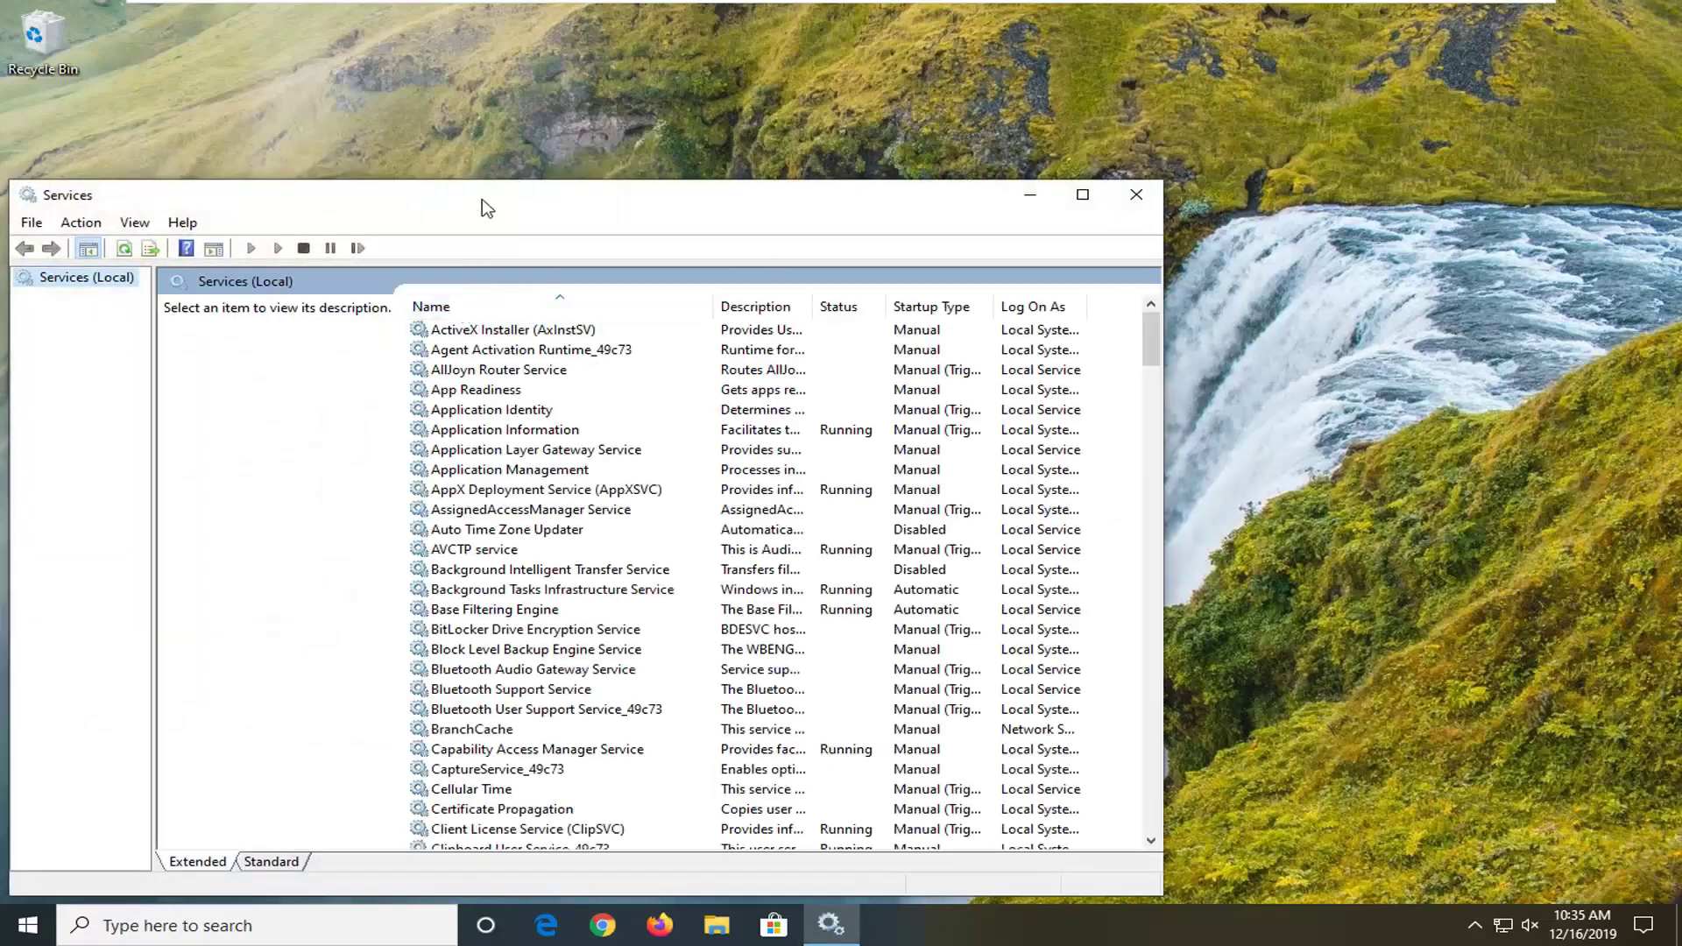
{"action": "left_click_drag", "start_coordinate": [485, 195], "coordinate": [799, 96]}
{"action": "left_click_drag", "start_coordinate": [1462, 223], "coordinate": [1454, 728]}
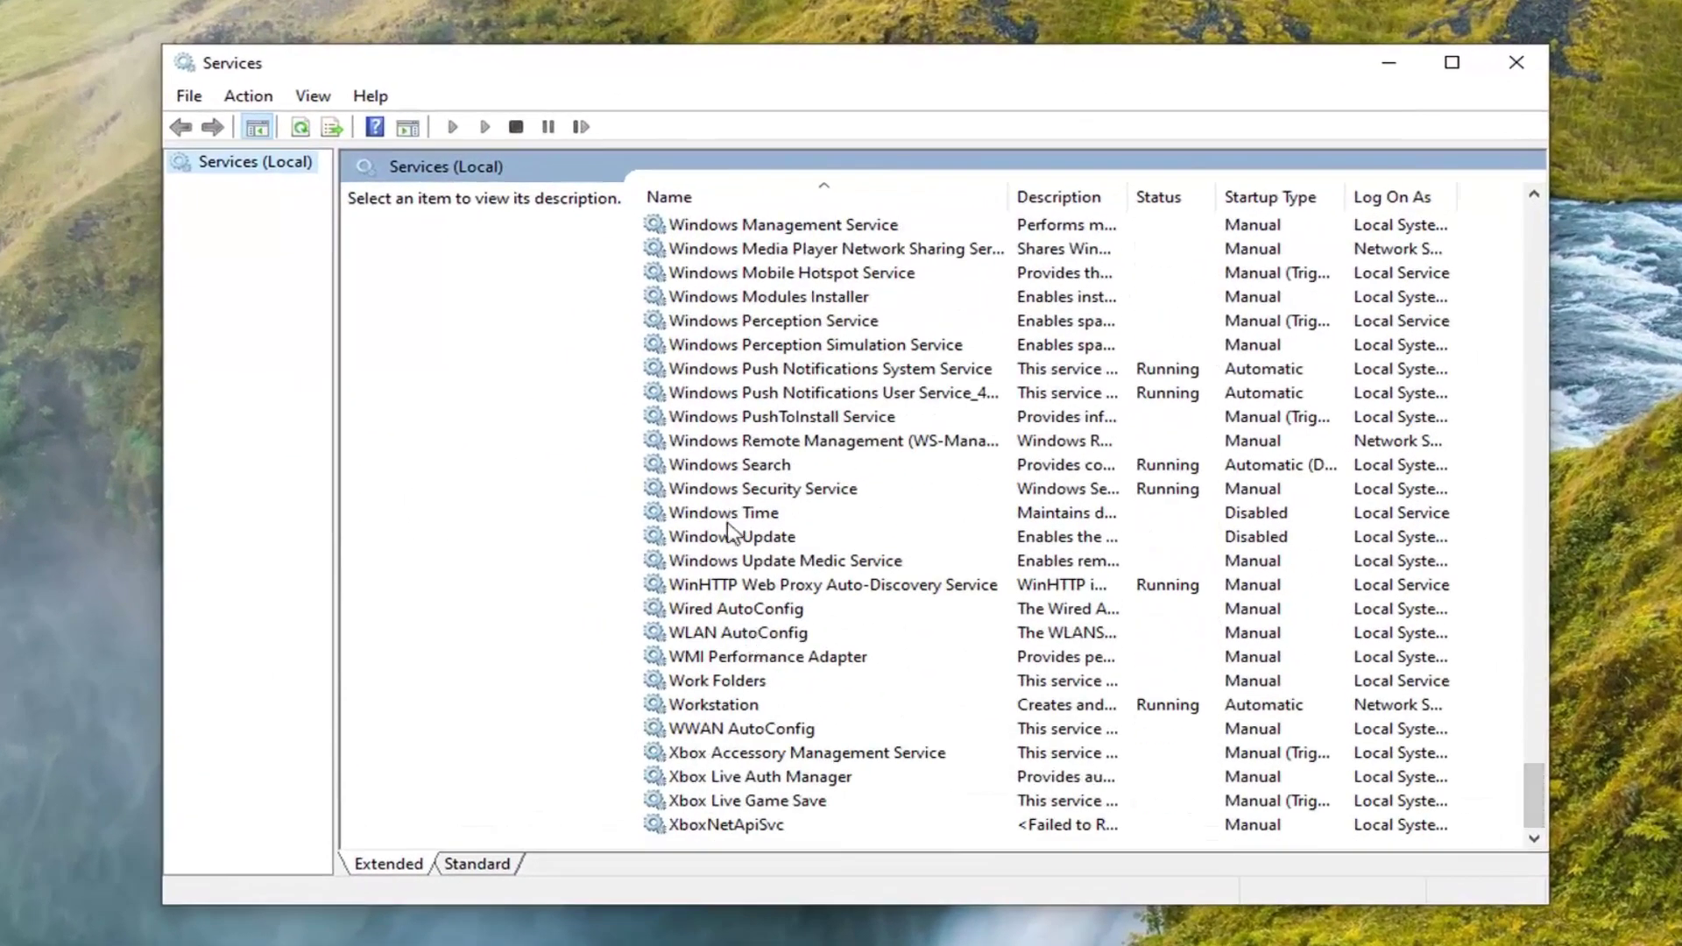
{"action": "scroll", "coordinate": [712, 630], "scroll_direction": "up", "scroll_amount": 11}
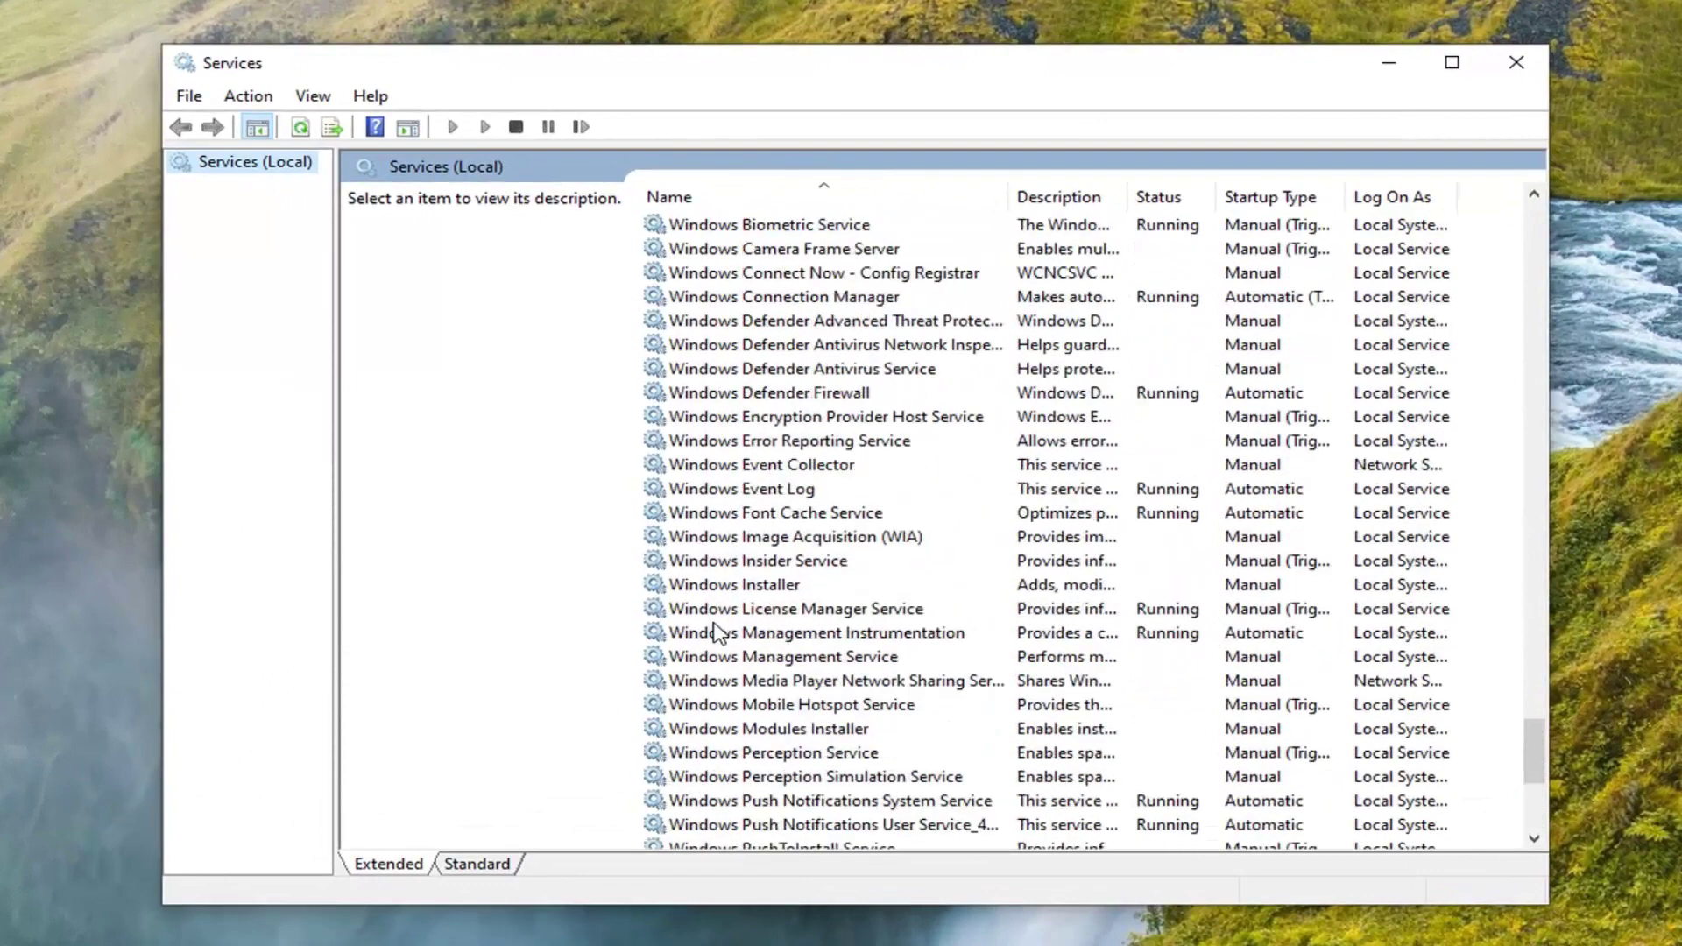
{"action": "left_click", "coordinate": [730, 515]}
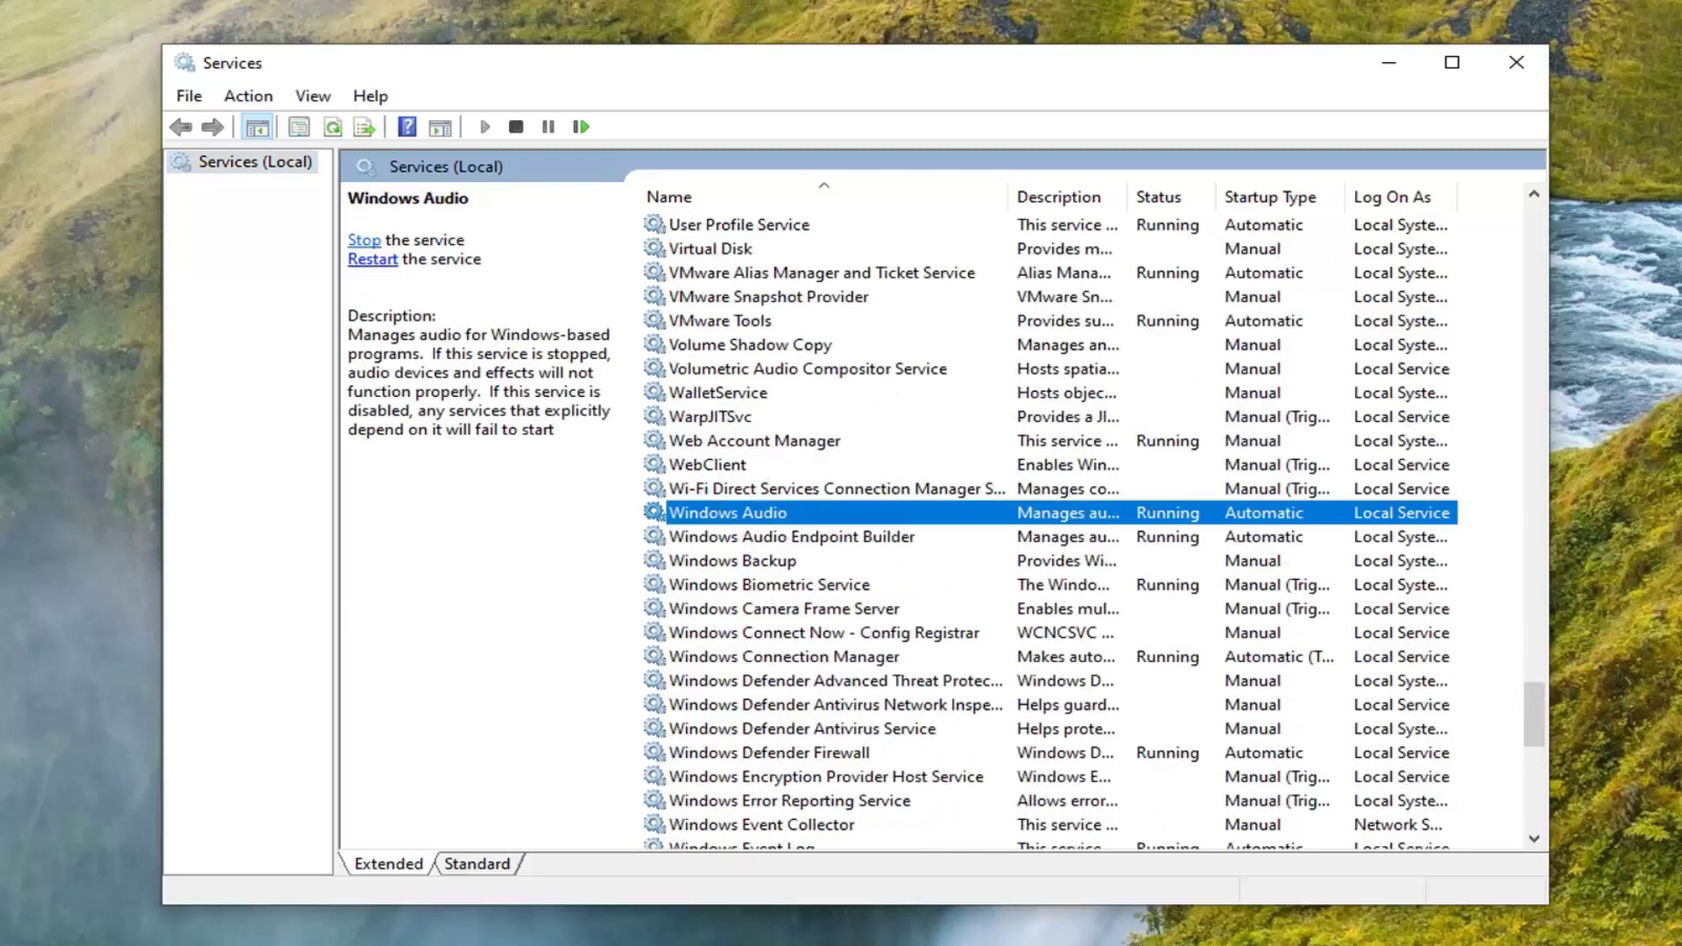
{"action": "left_click", "coordinate": [372, 259]}
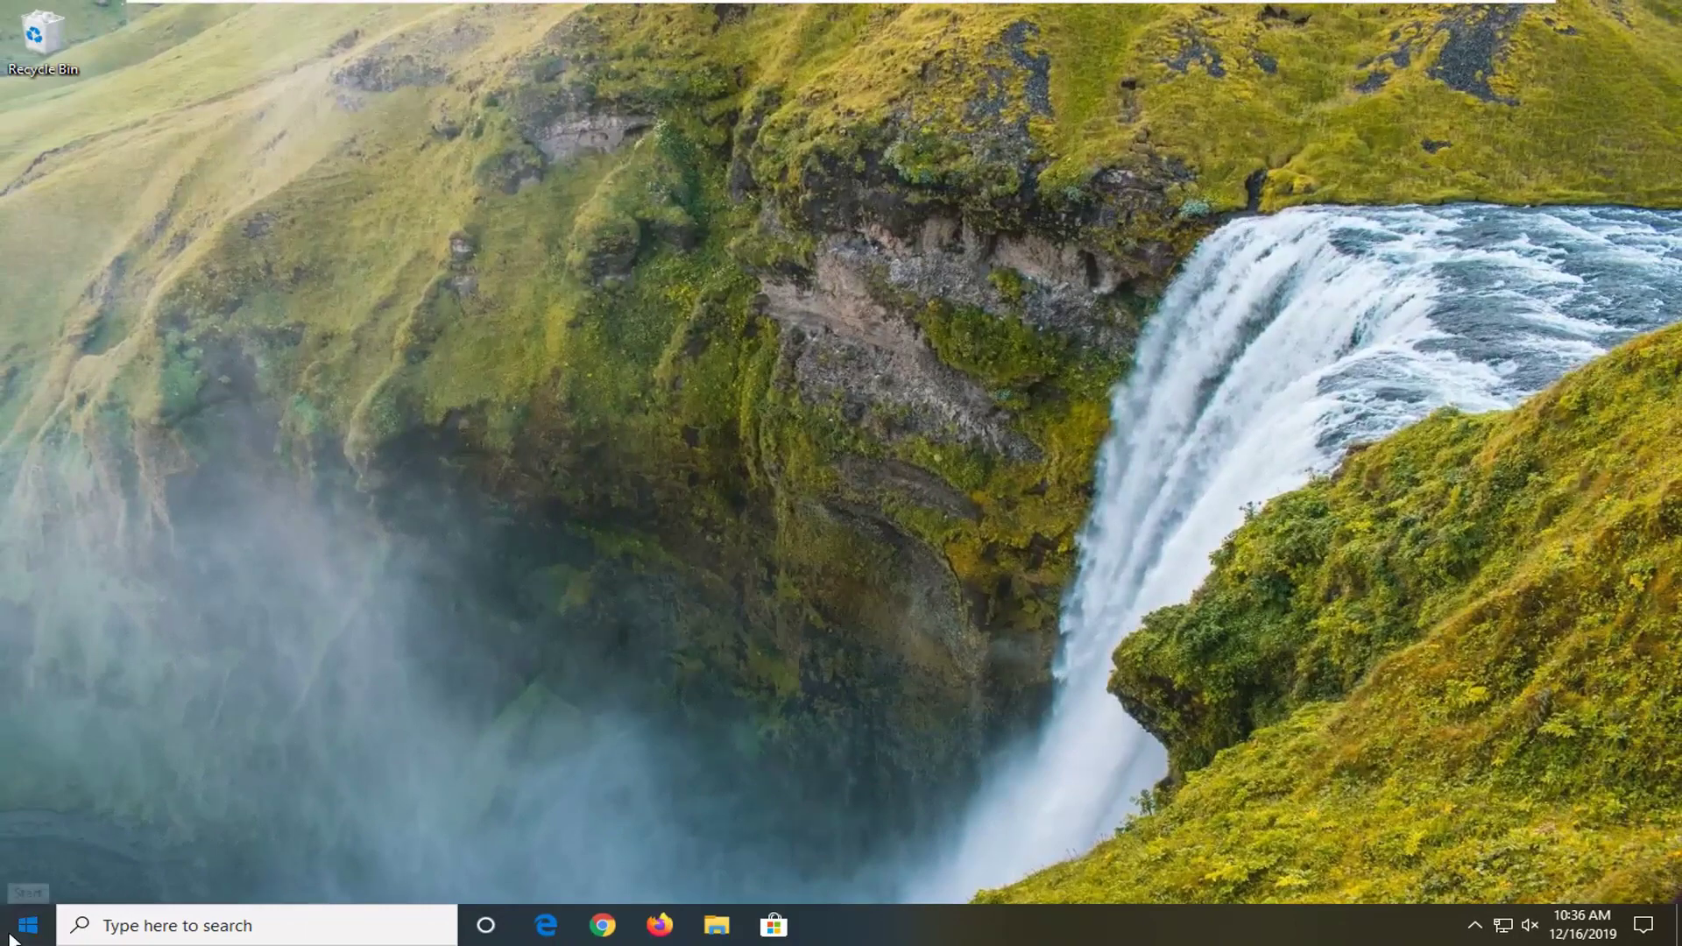
Step: Open Device Manager and expand Sound, video and game controllers
{"action": "left_click", "coordinate": [17, 931]}
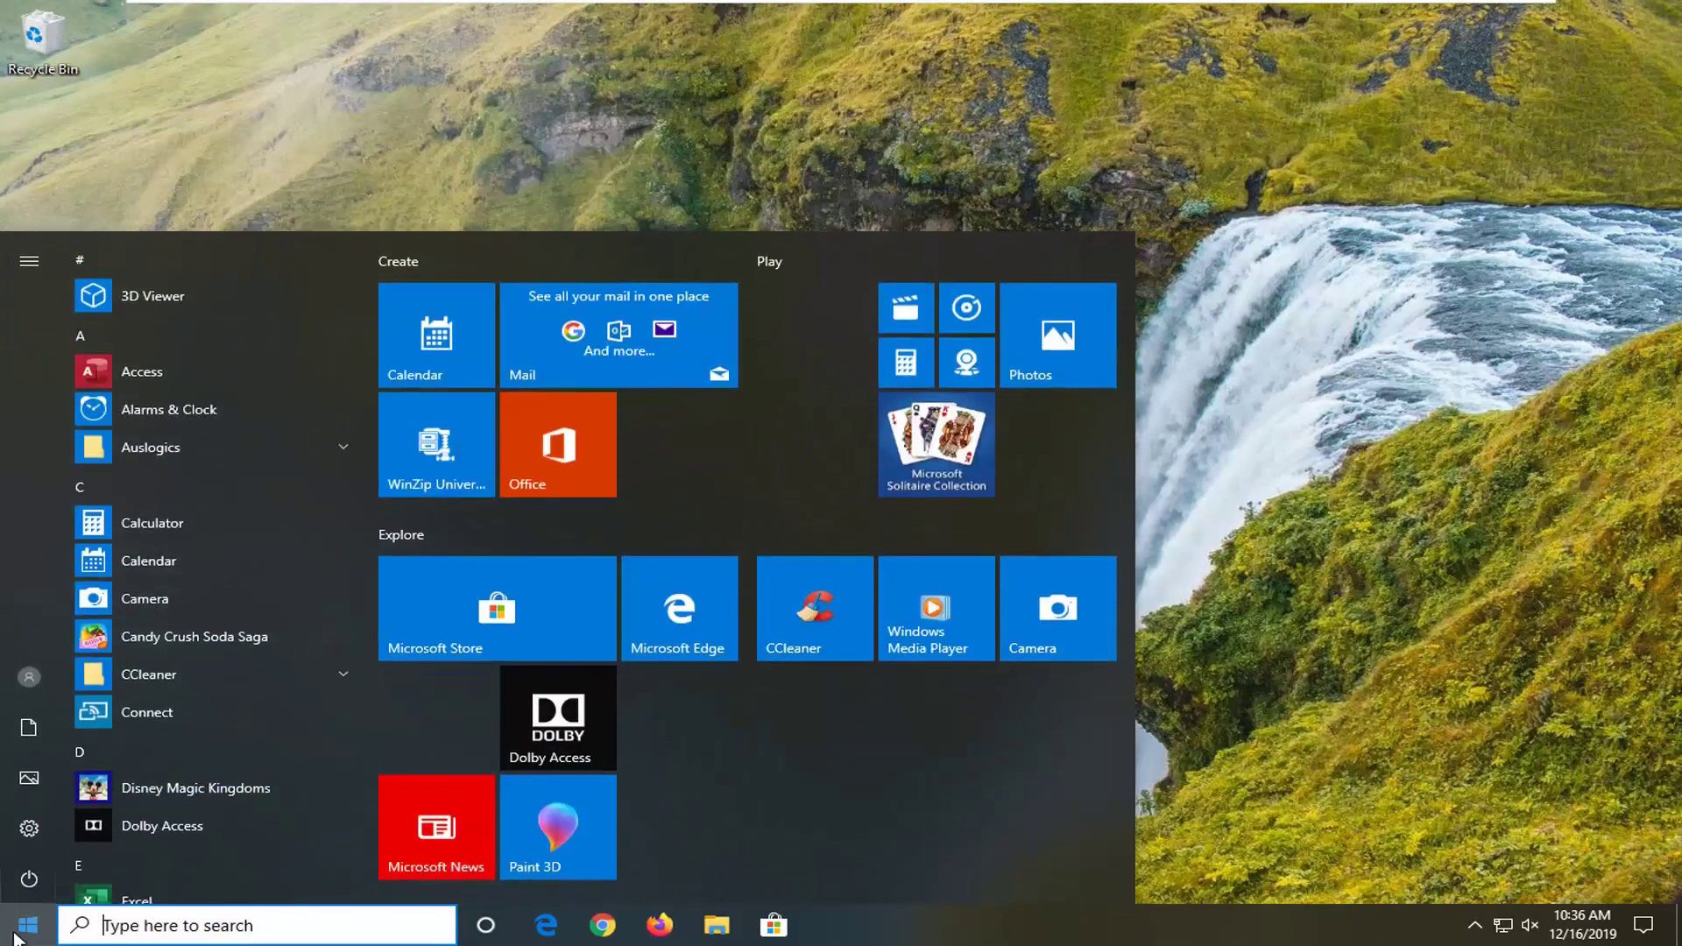
{"action": "type", "text": "device manager"}
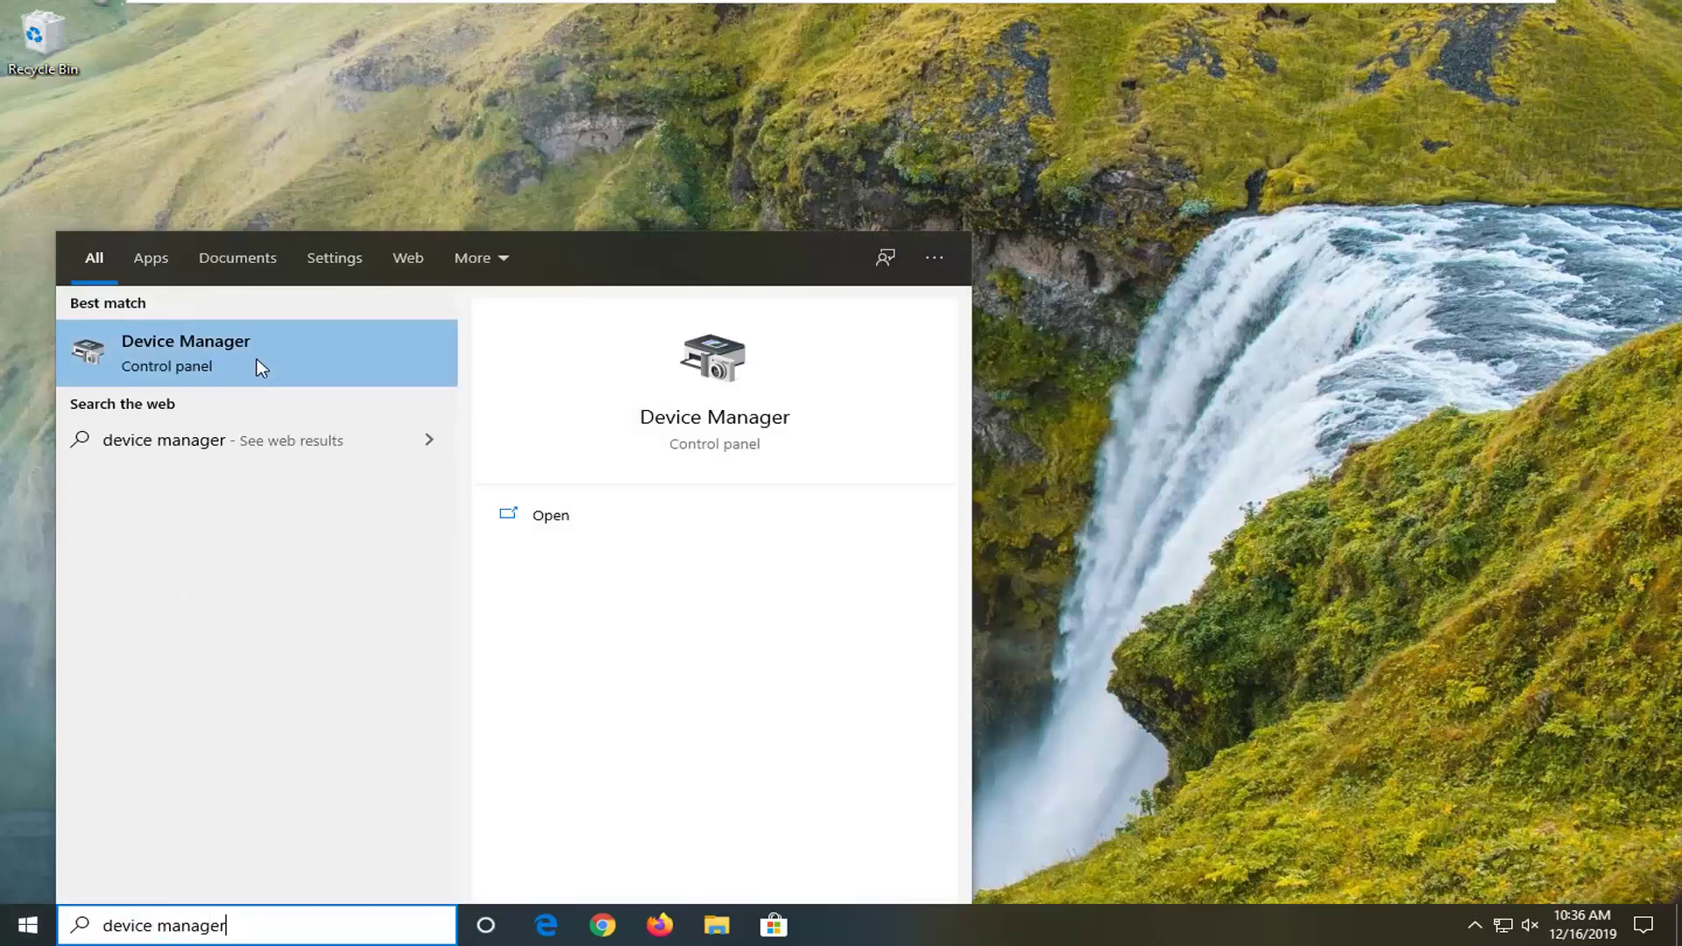
{"action": "left_click", "coordinate": [171, 364]}
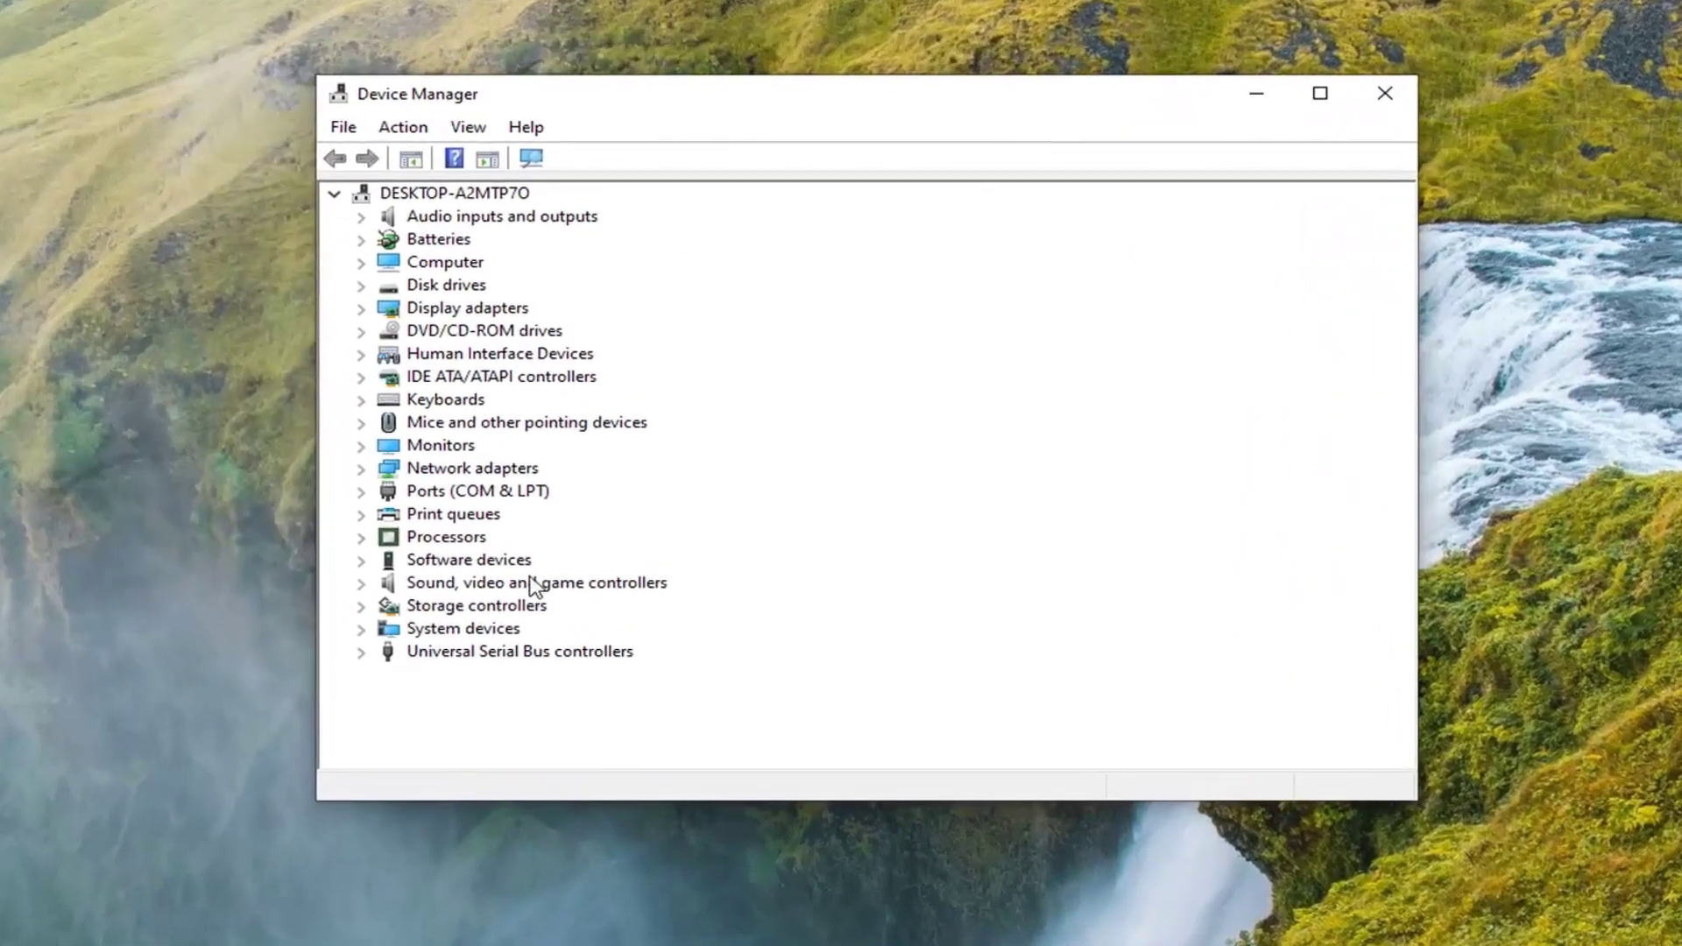
{"action": "left_click", "coordinate": [525, 587]}
{"action": "double_click", "coordinate": [521, 584]}
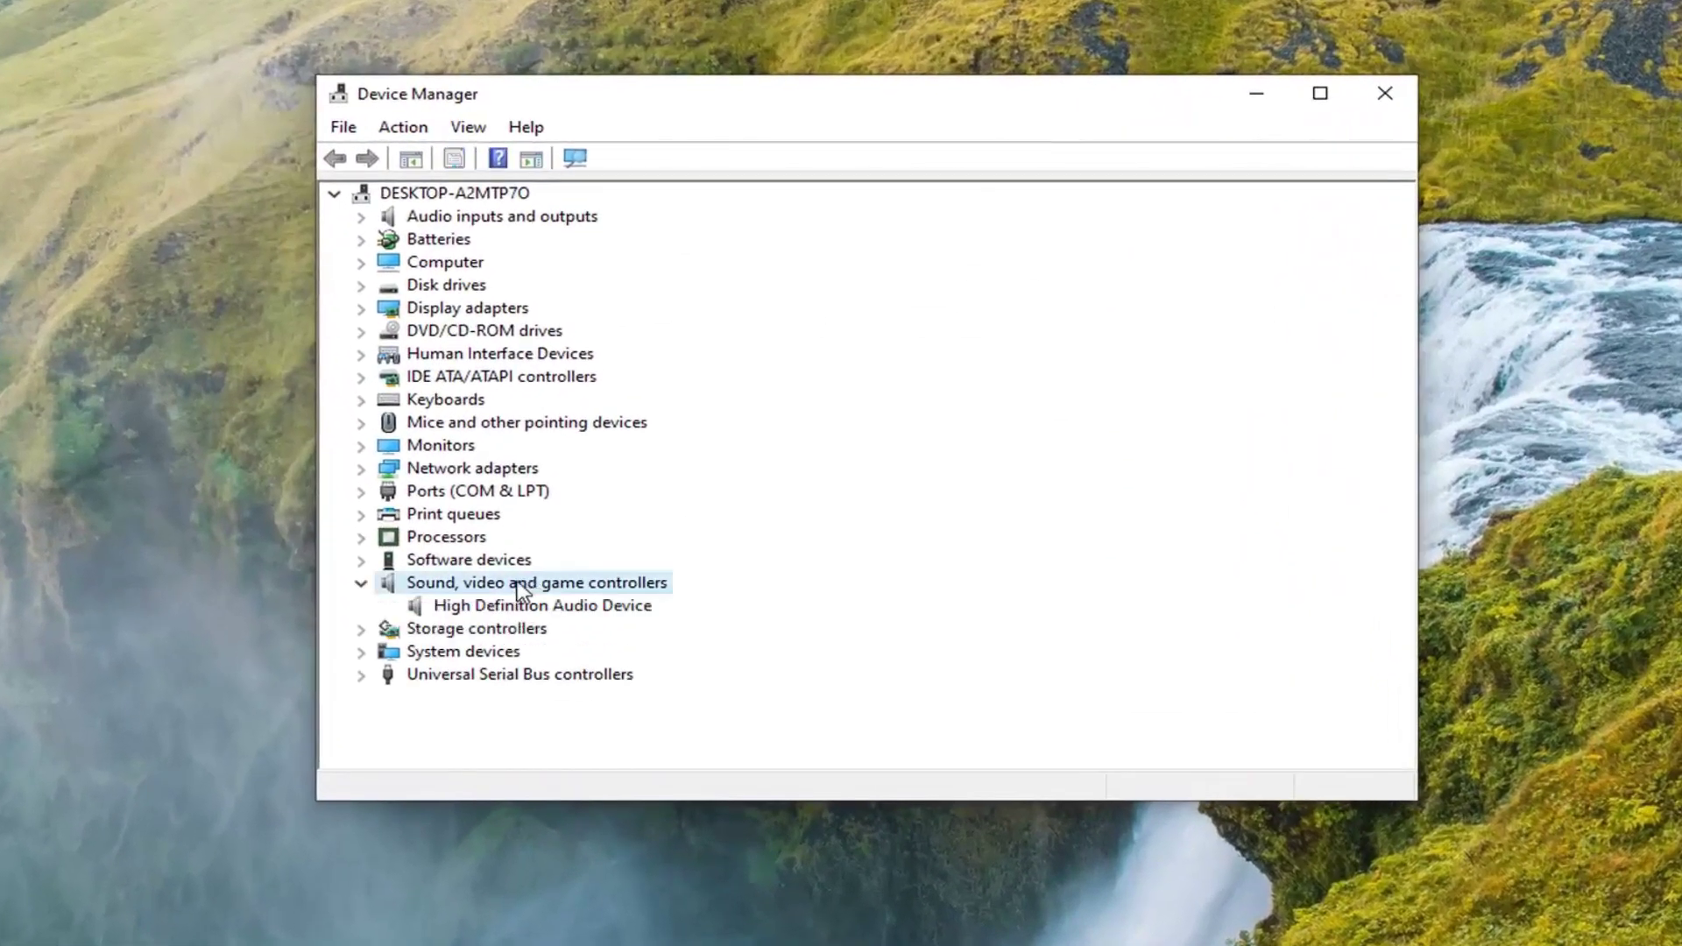
Step: Disable the High Definition Audio Device, confirm, then enable it again
{"action": "left_click", "coordinate": [496, 609]}
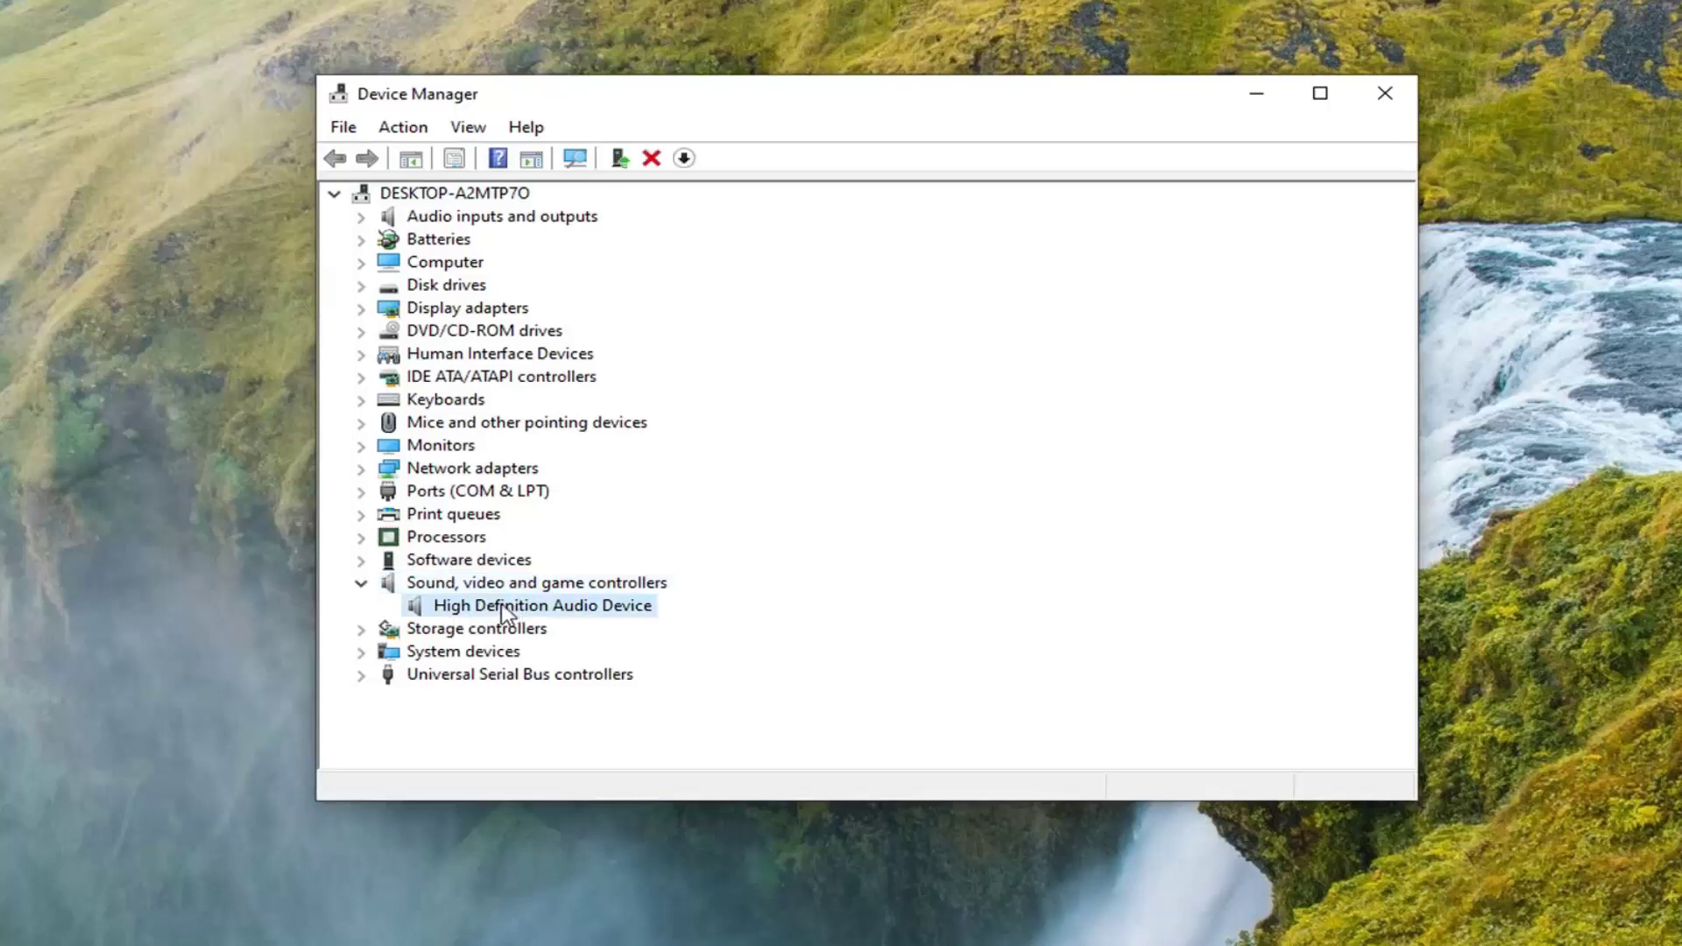
{"action": "right_click", "coordinate": [474, 610]}
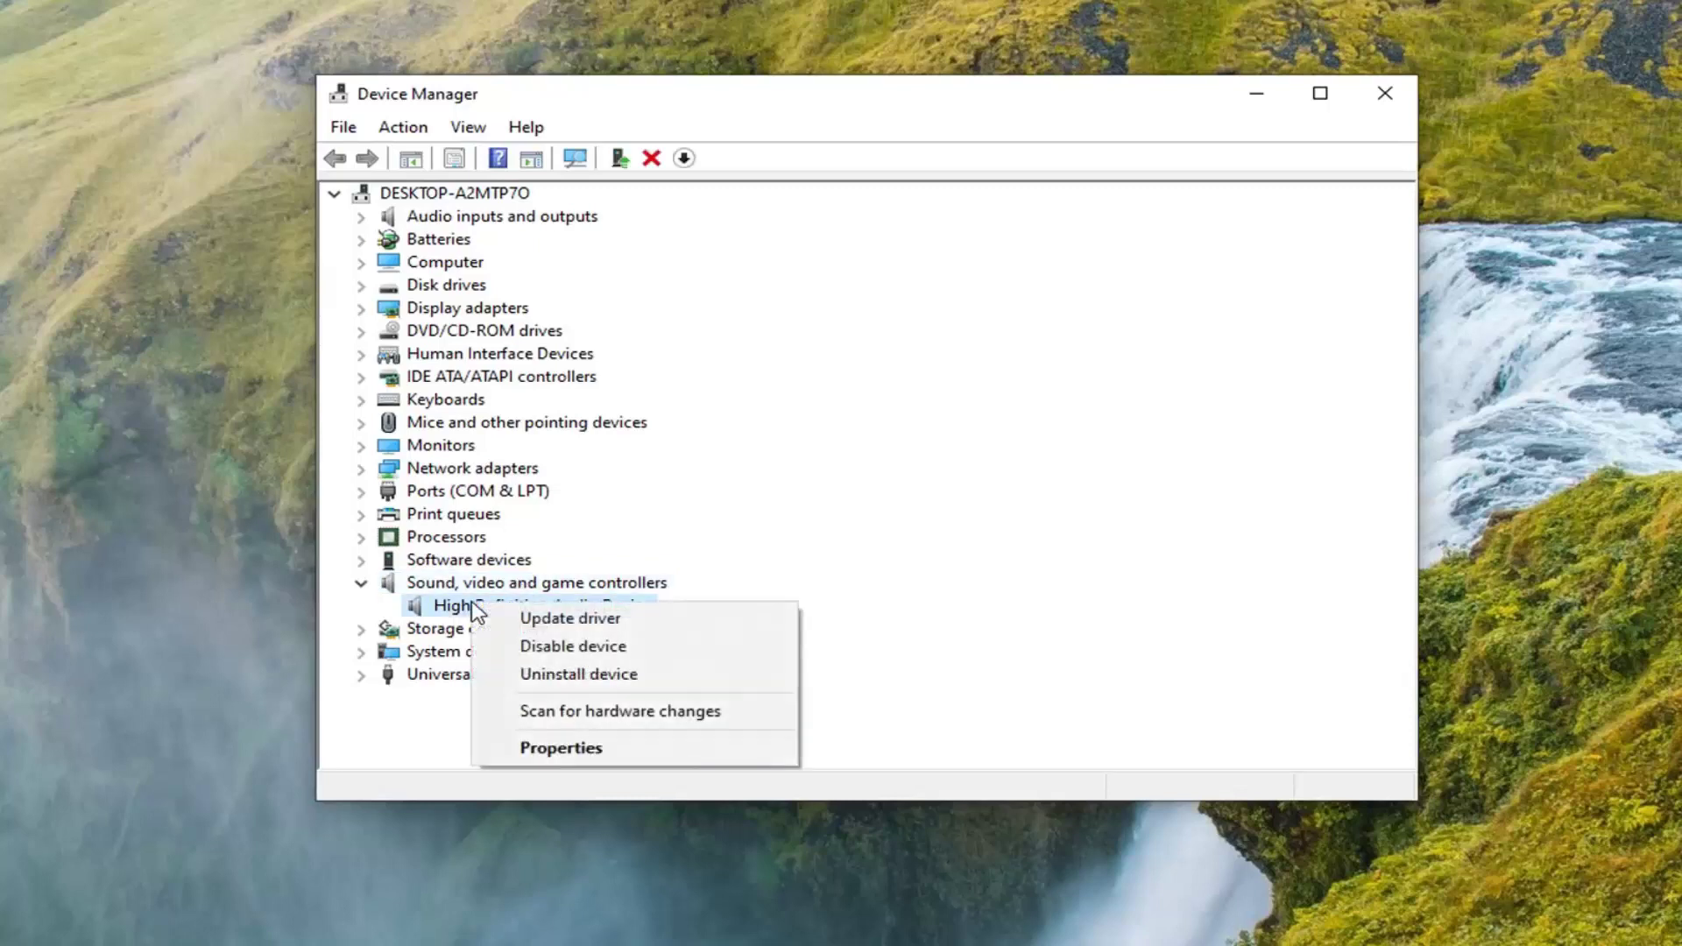
{"action": "left_click", "coordinate": [607, 650]}
{"action": "left_click", "coordinate": [933, 562]}
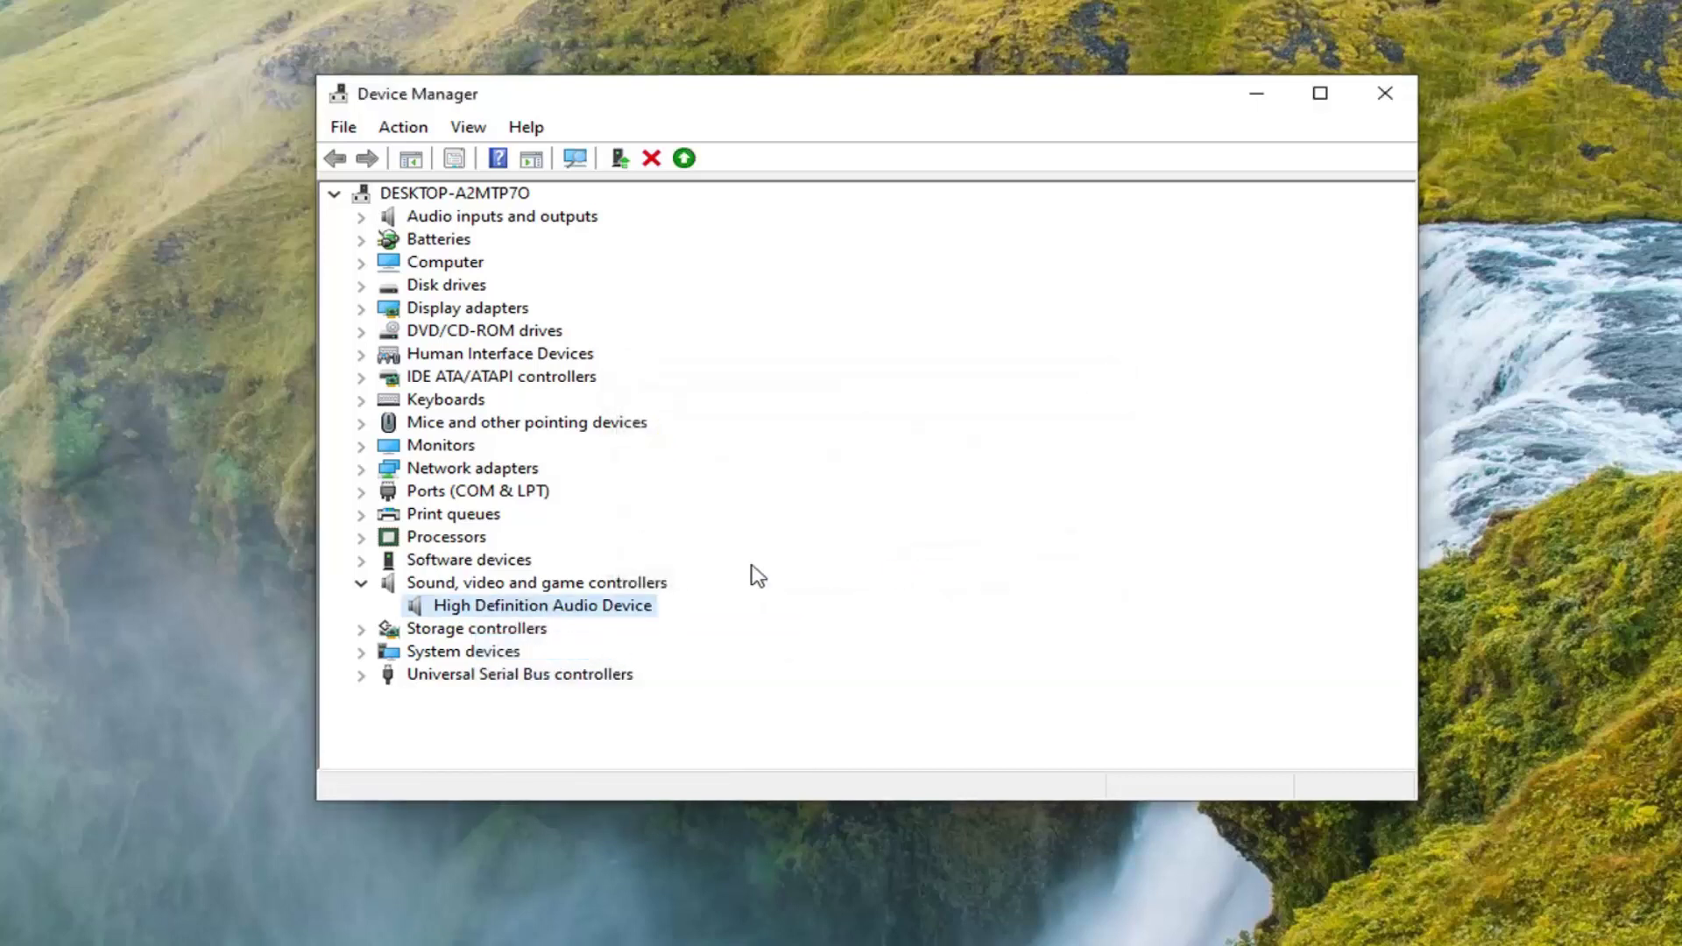
{"action": "right_click", "coordinate": [481, 607]}
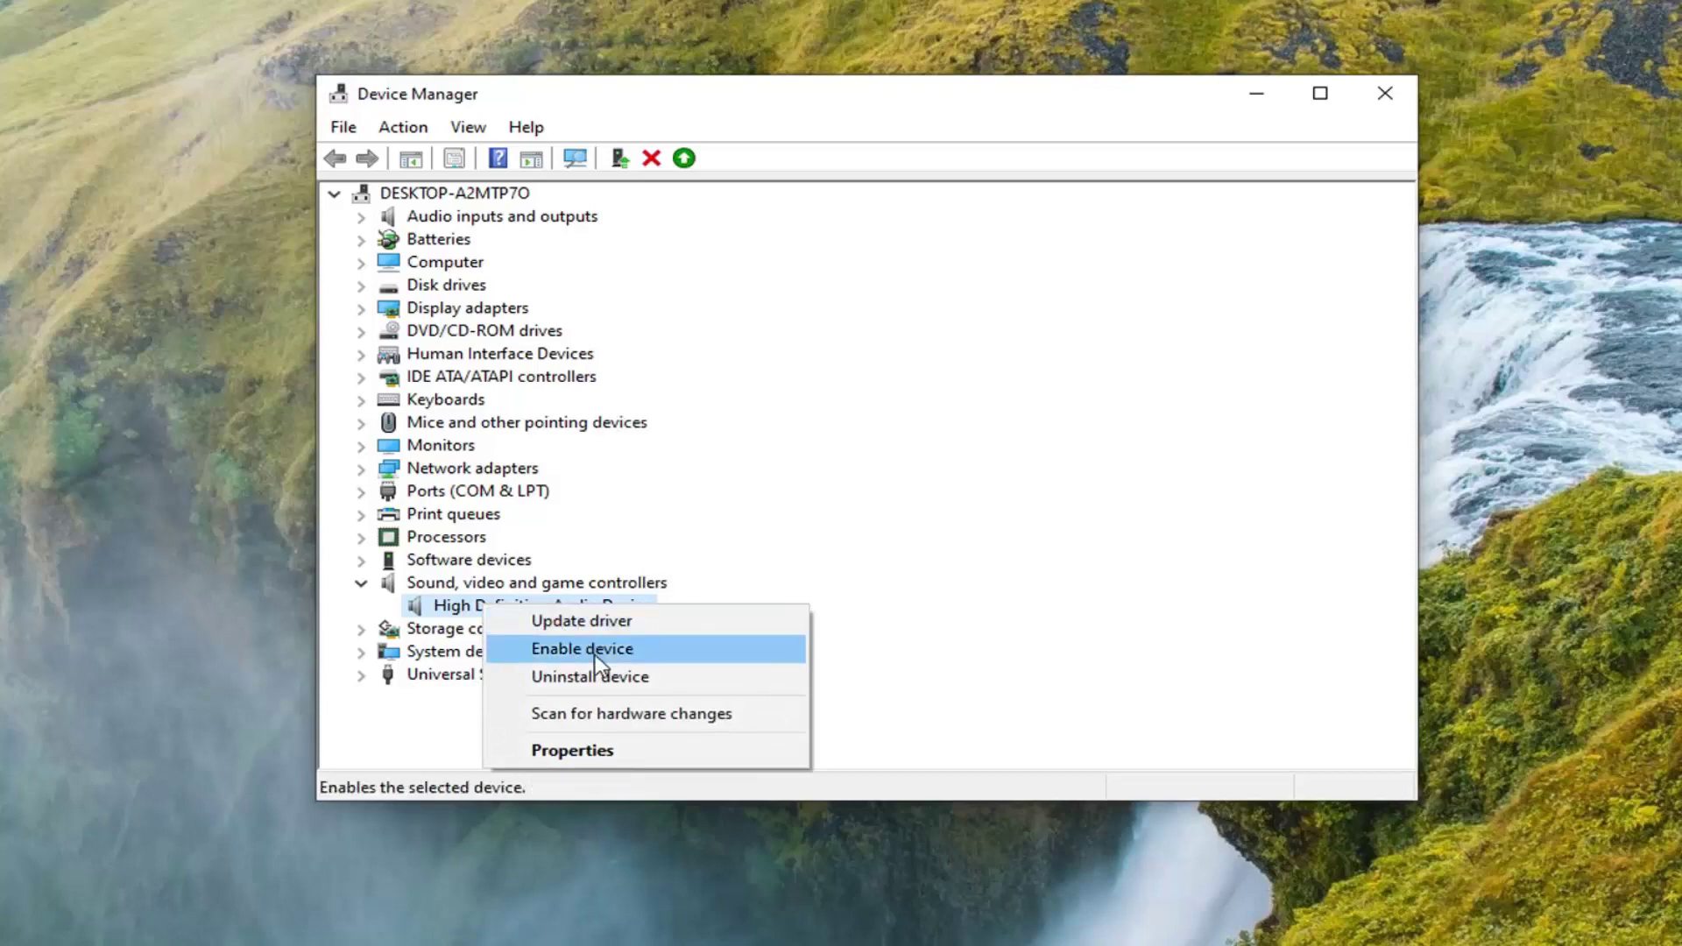
{"action": "left_click", "coordinate": [595, 655]}
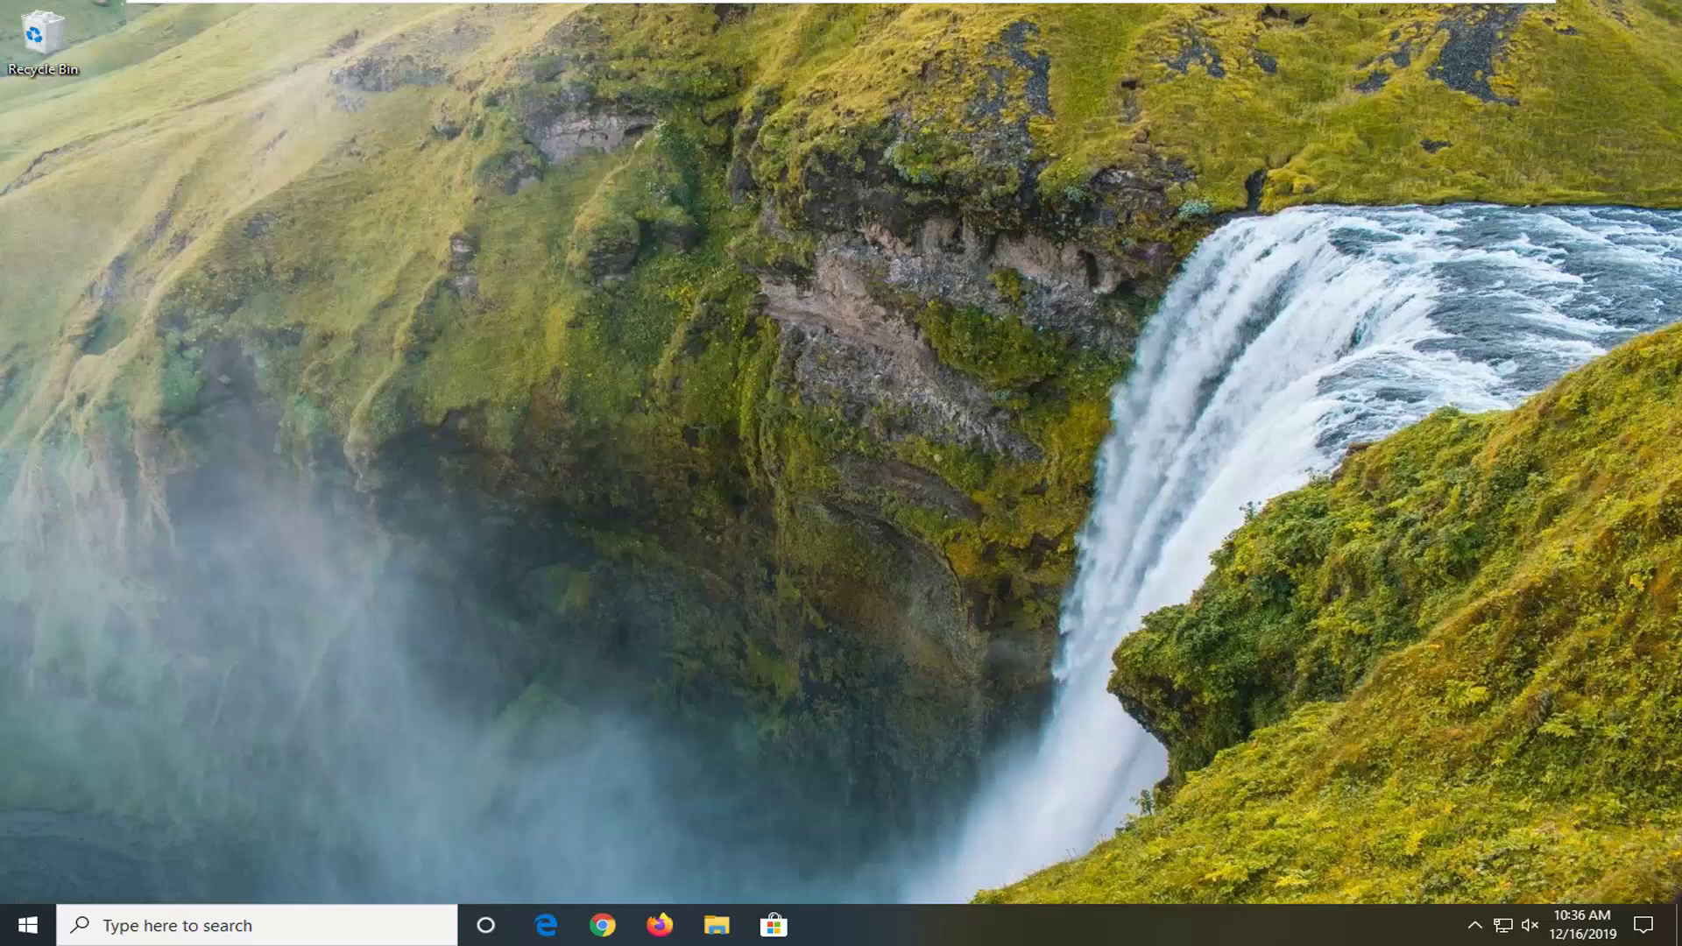
Step: Open Control Panel from the Start search and set View by to Large icons
{"action": "left_click", "coordinate": [23, 930]}
{"action": "type", "text": "contro"}
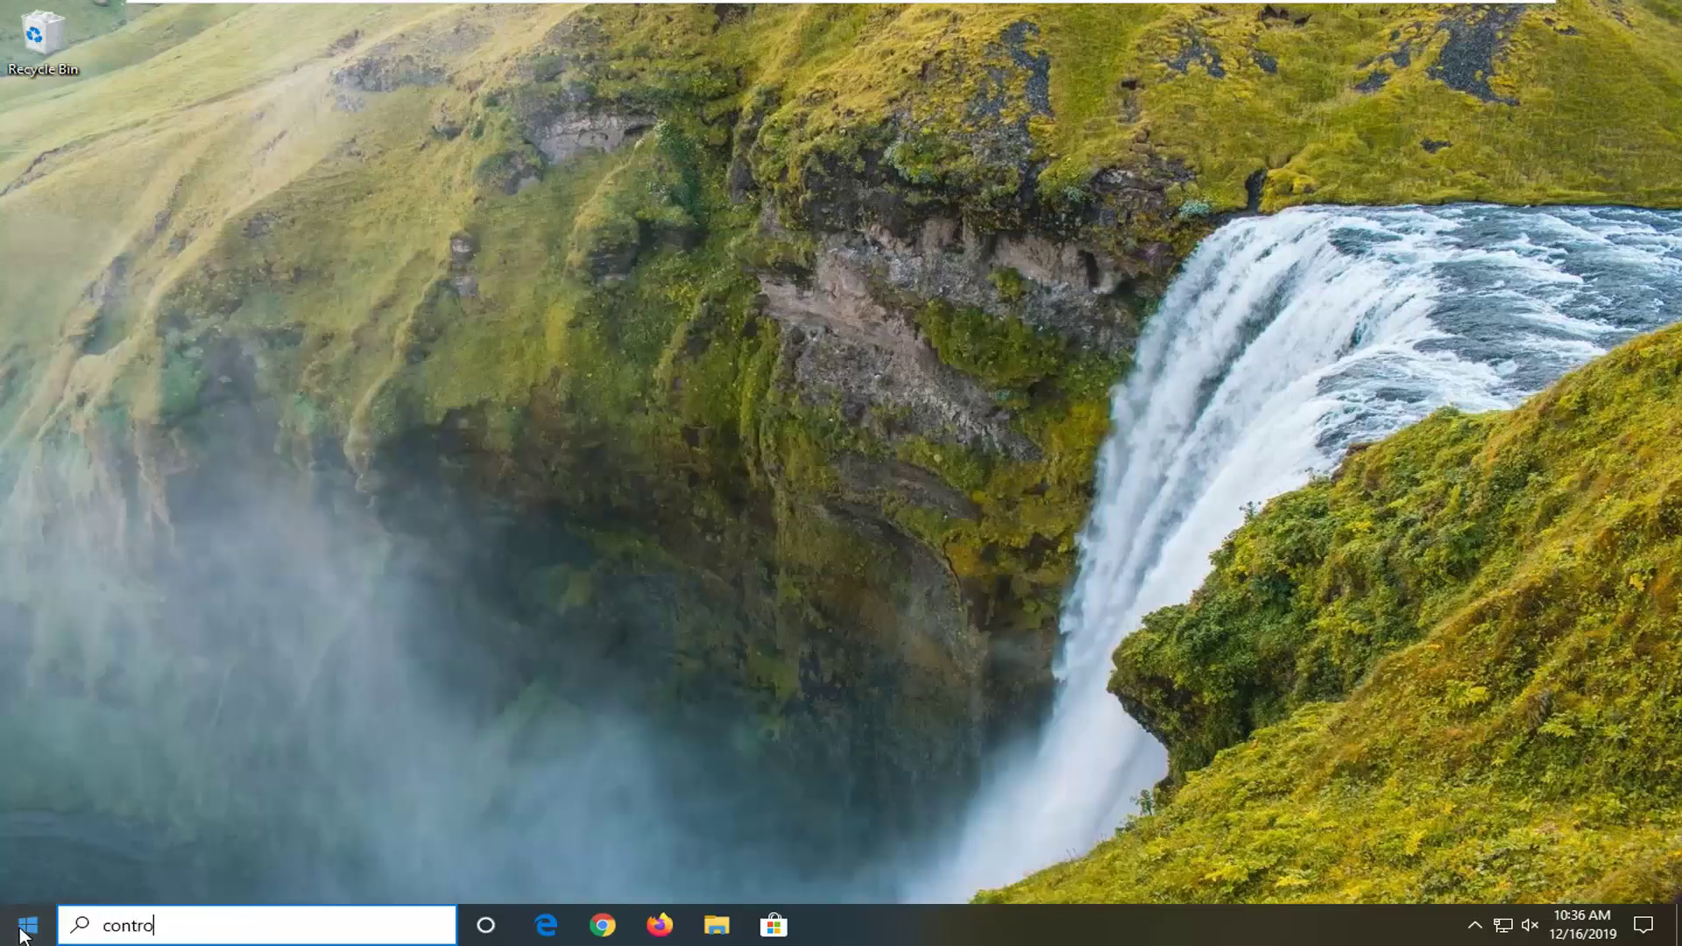
{"action": "type", "text": "l panel"}
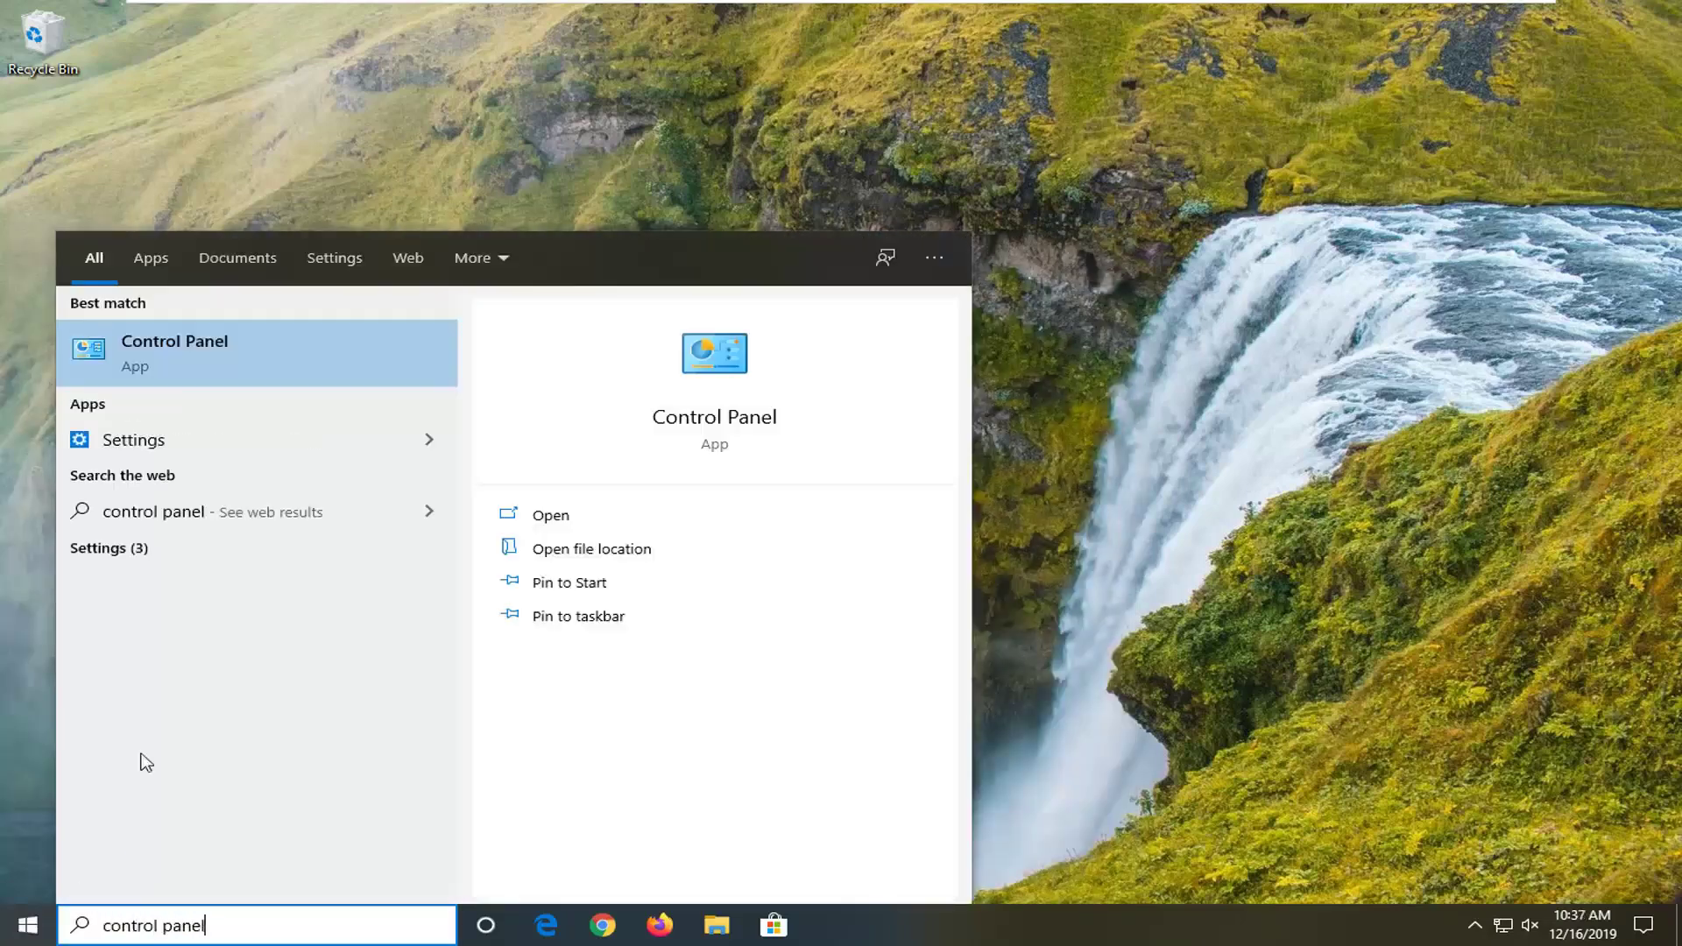
{"action": "left_click", "coordinate": [139, 379]}
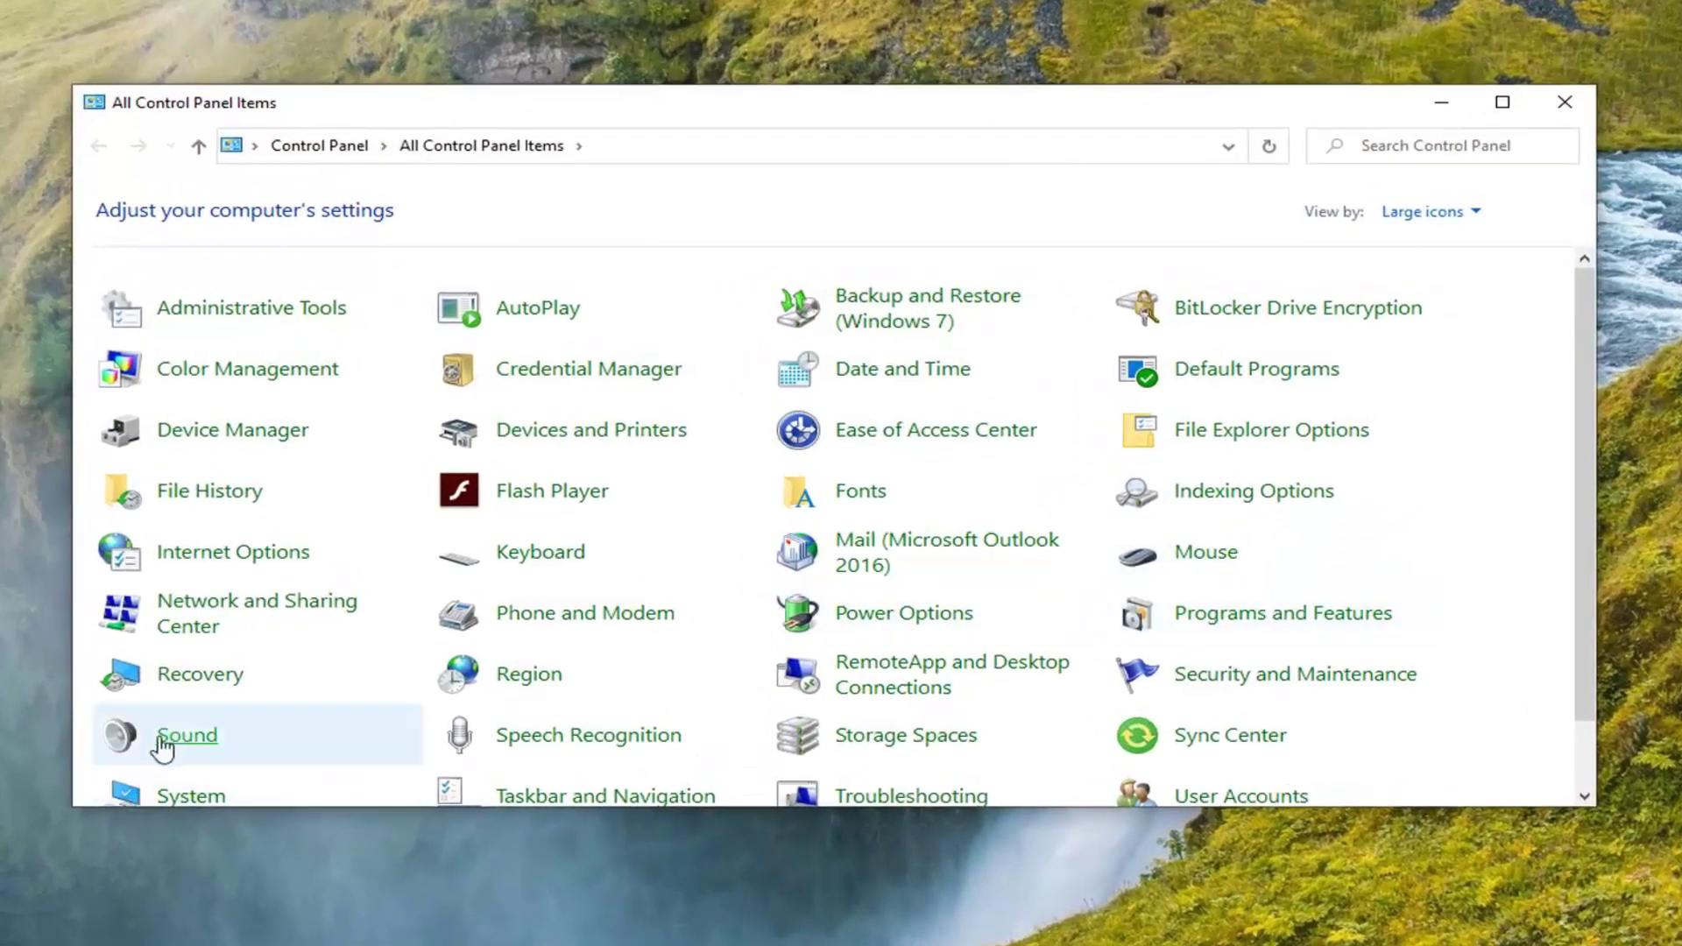
{"action": "left_click", "coordinate": [1423, 212]}
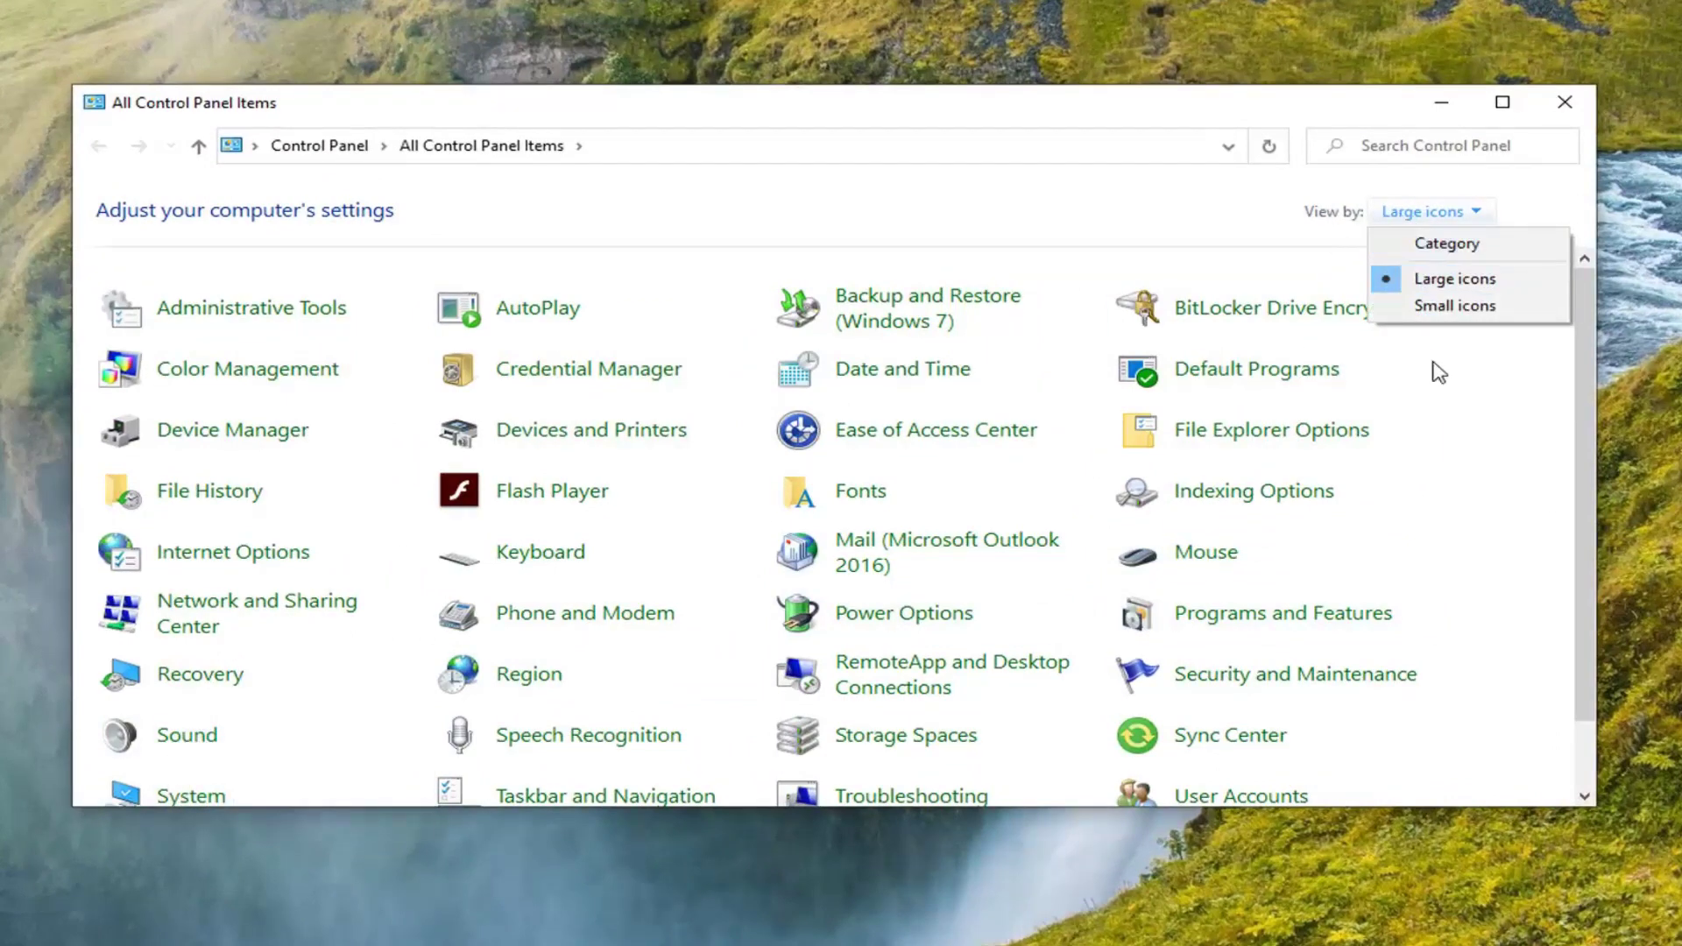
{"action": "left_click", "coordinate": [185, 745]}
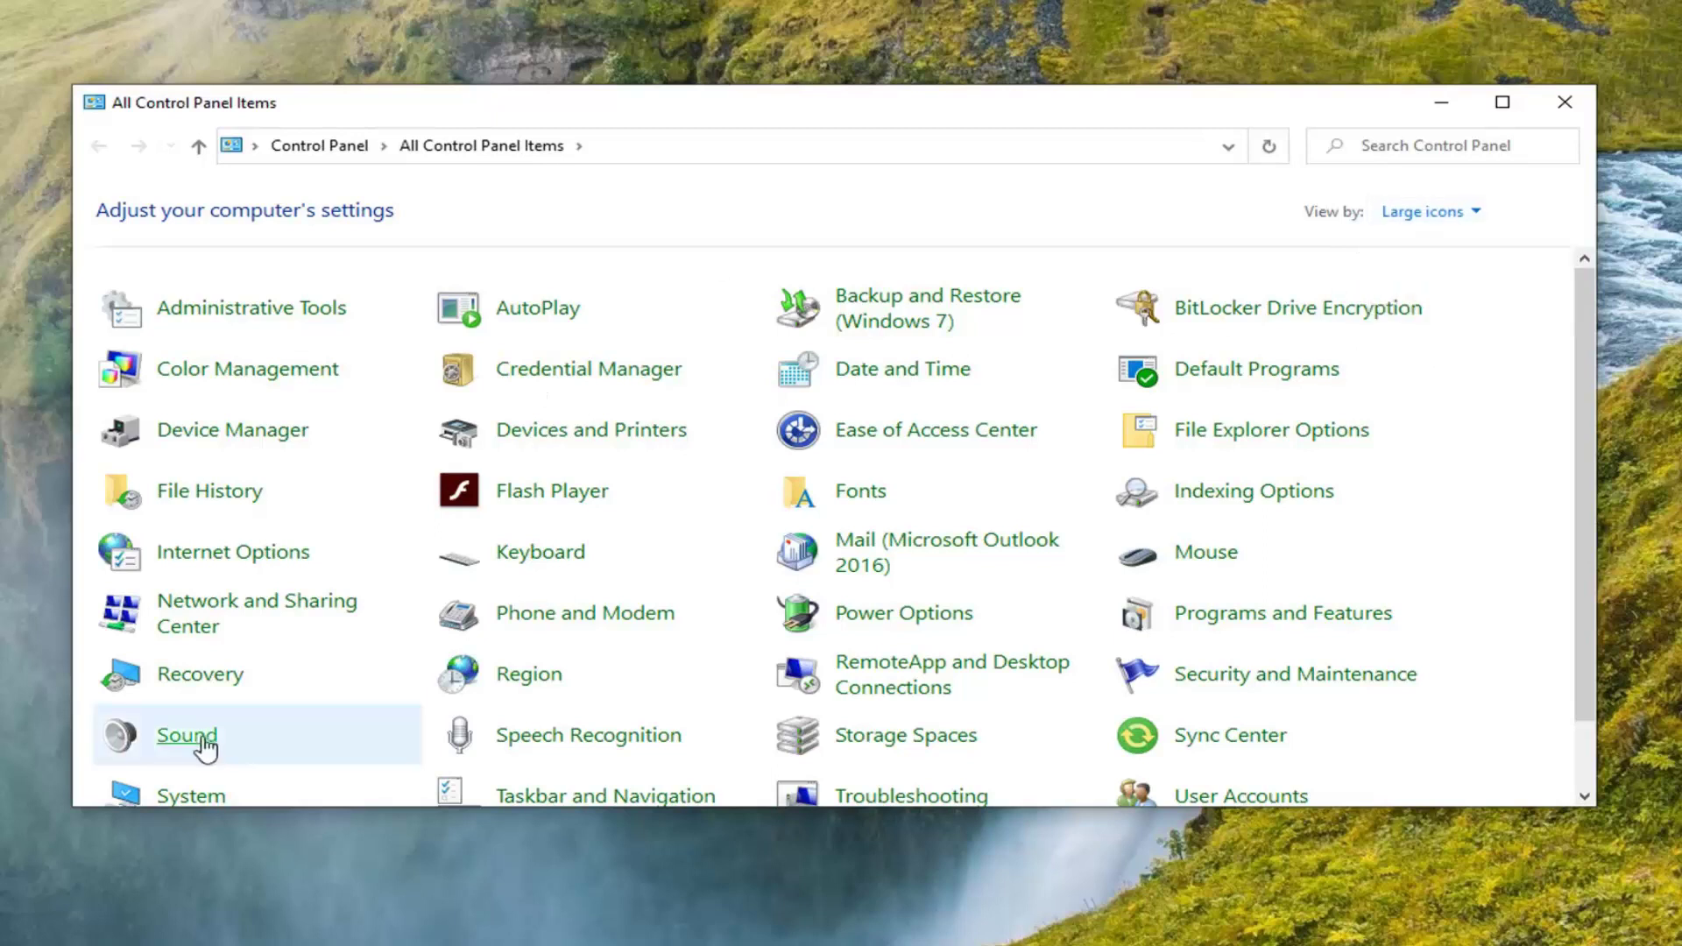
Step: Open the Speakers properties on the Advanced tab from the Sound dialog
{"action": "left_click", "coordinate": [186, 742]}
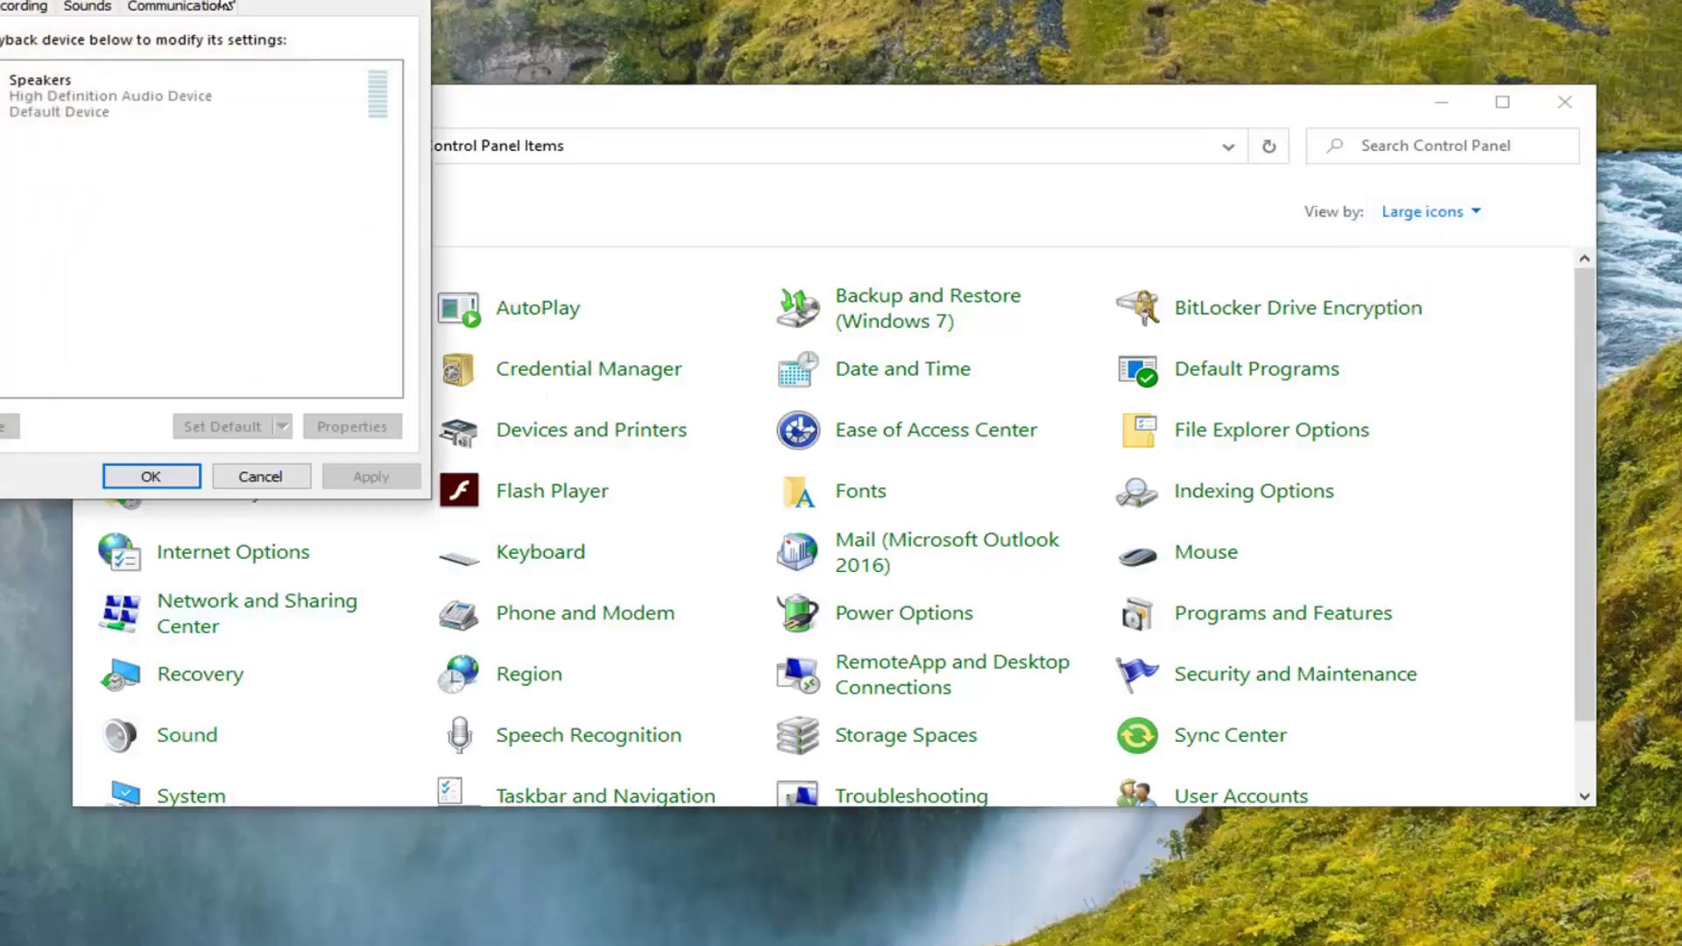
{"action": "left_click_drag", "start_coordinate": [698, 88], "coordinate": [925, 182]}
{"action": "left_click", "coordinate": [732, 308]}
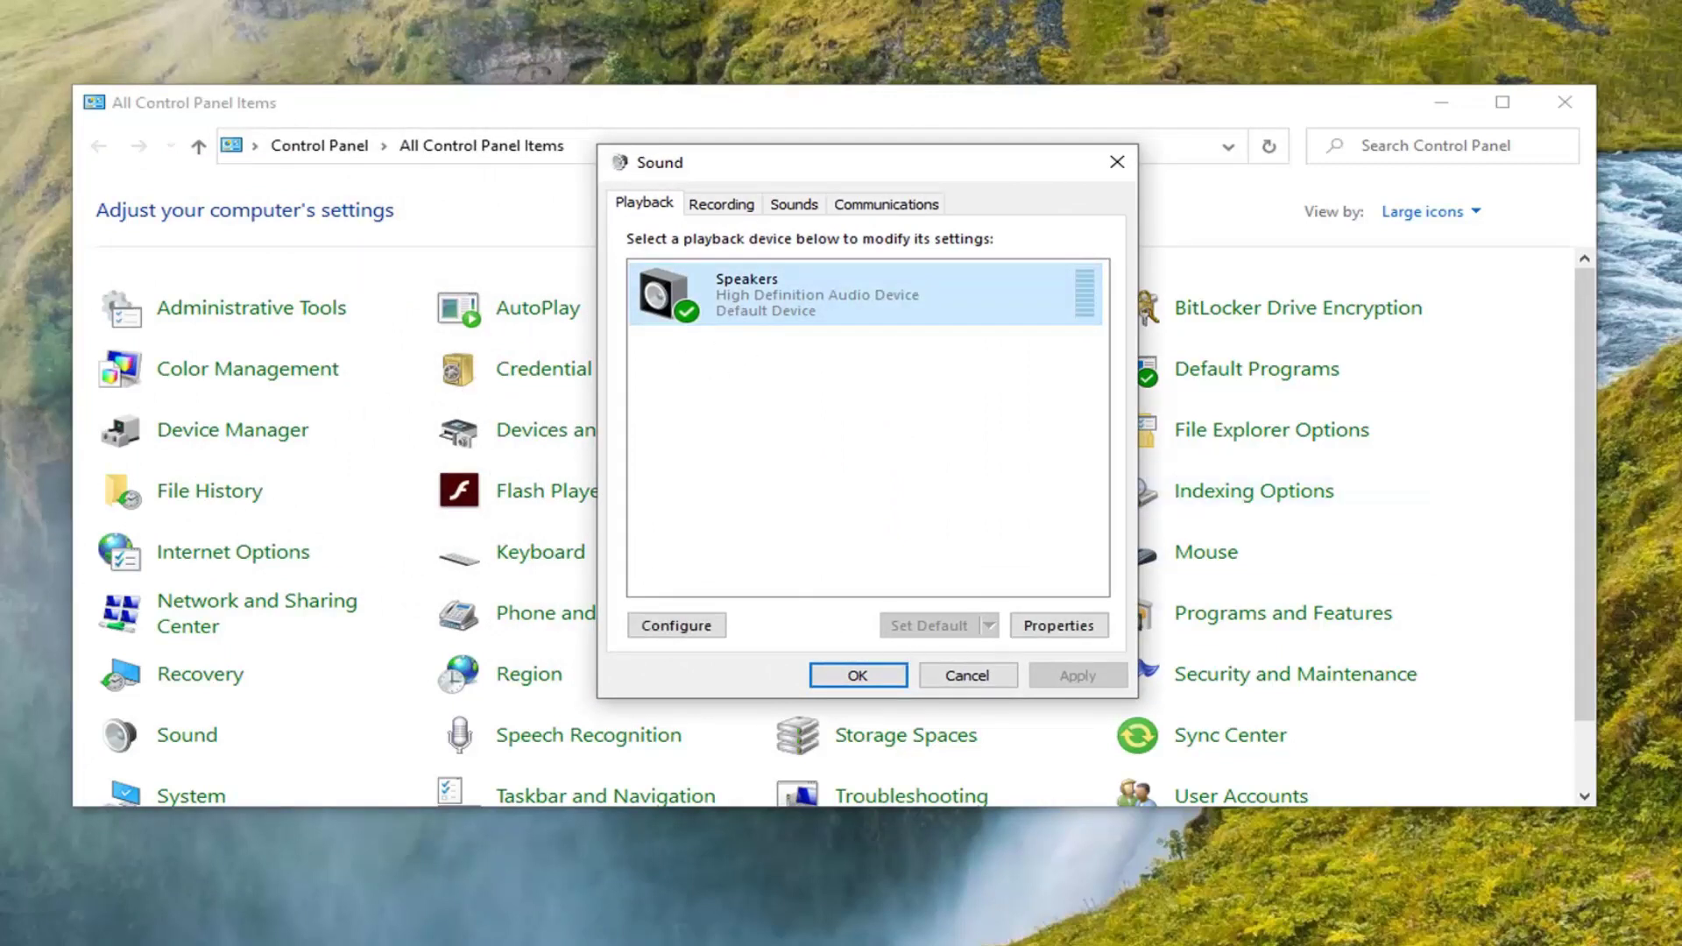
{"action": "left_click", "coordinate": [1055, 627]}
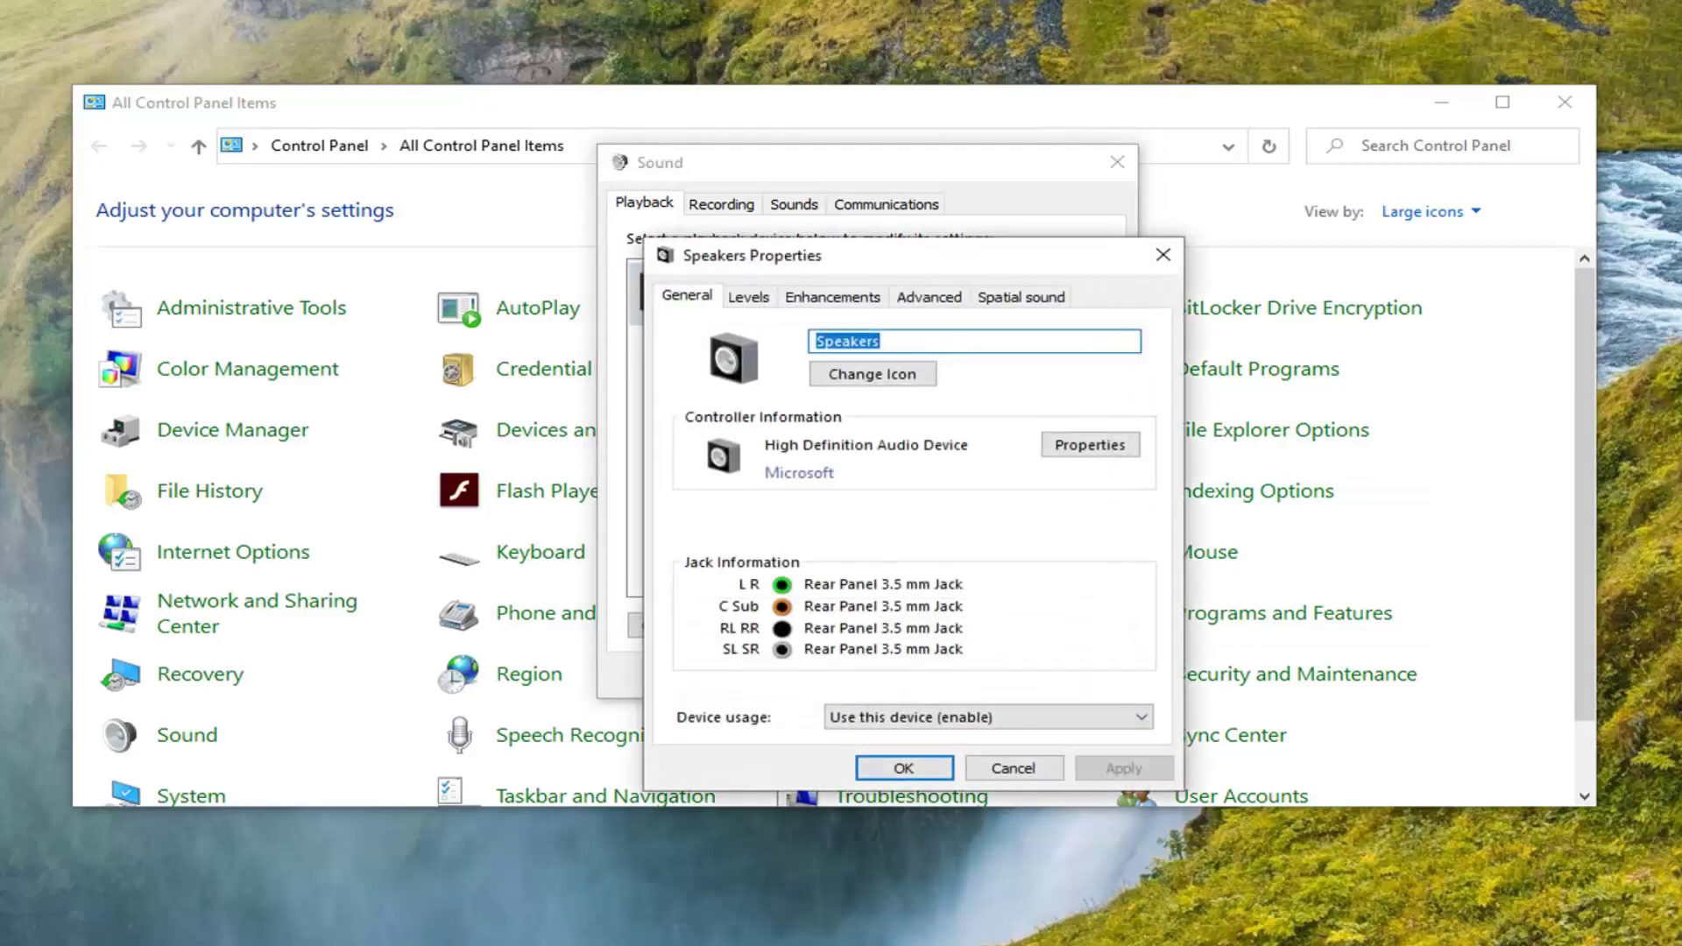
{"action": "left_click", "coordinate": [927, 297]}
Step: Uncheck 'Allow applications to take exclusive control', apply, and close all dialogs and Control Panel
{"action": "left_click_drag", "start_coordinate": [953, 261], "coordinate": [905, 189]}
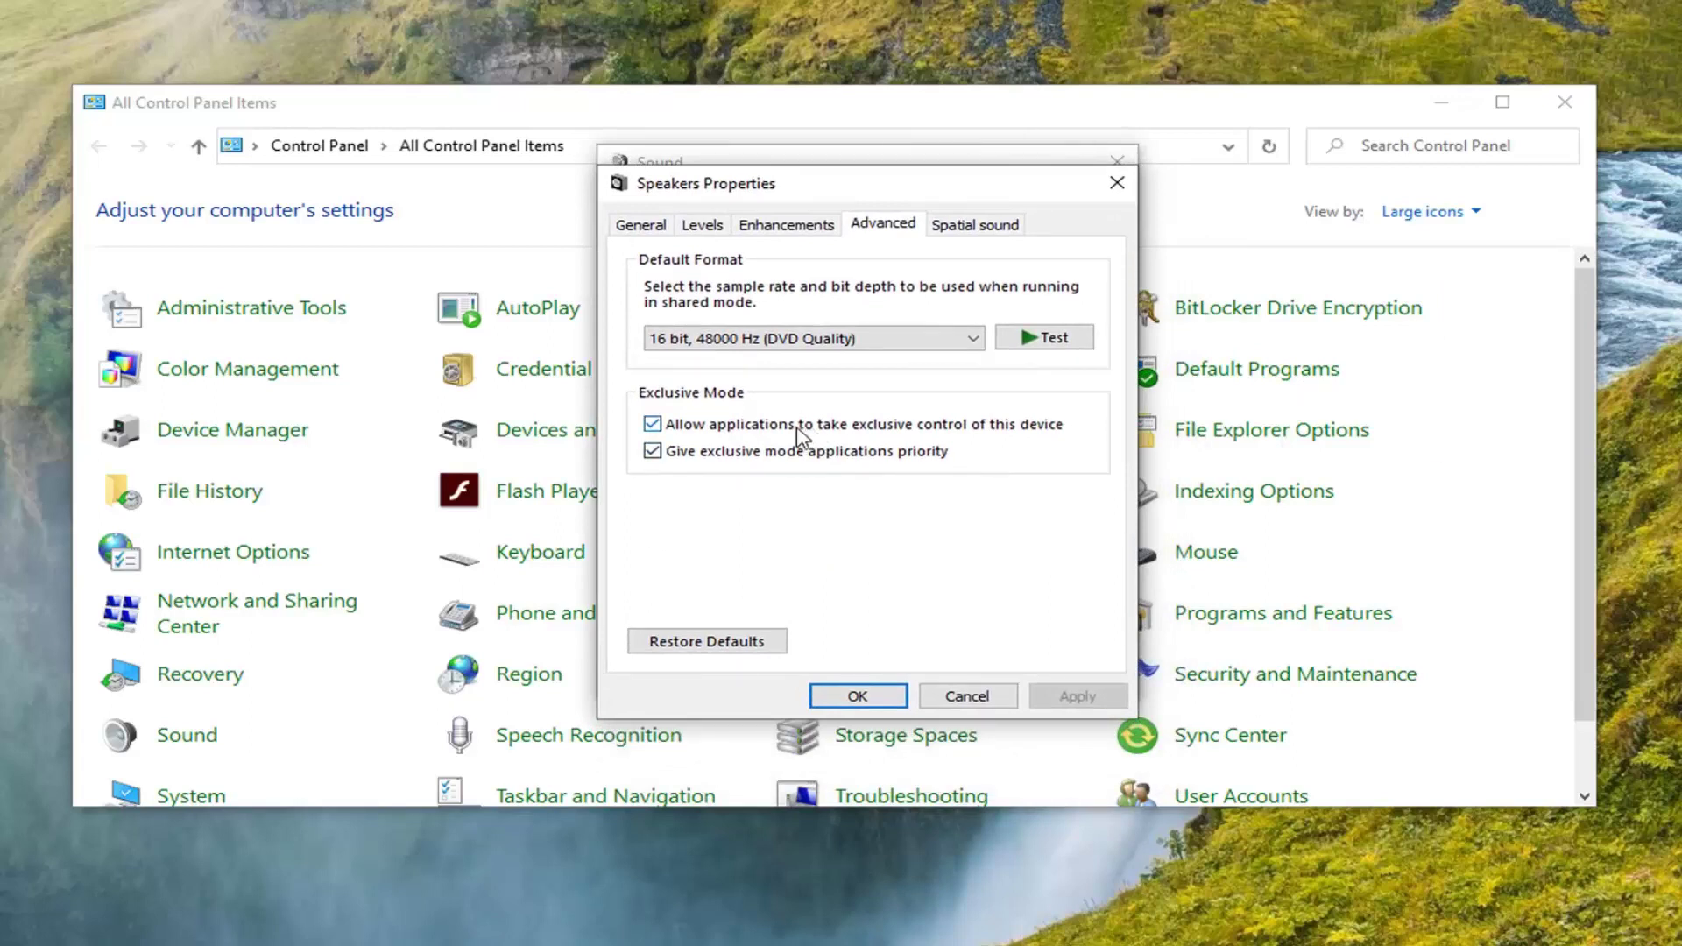
{"action": "left_click", "coordinate": [834, 430]}
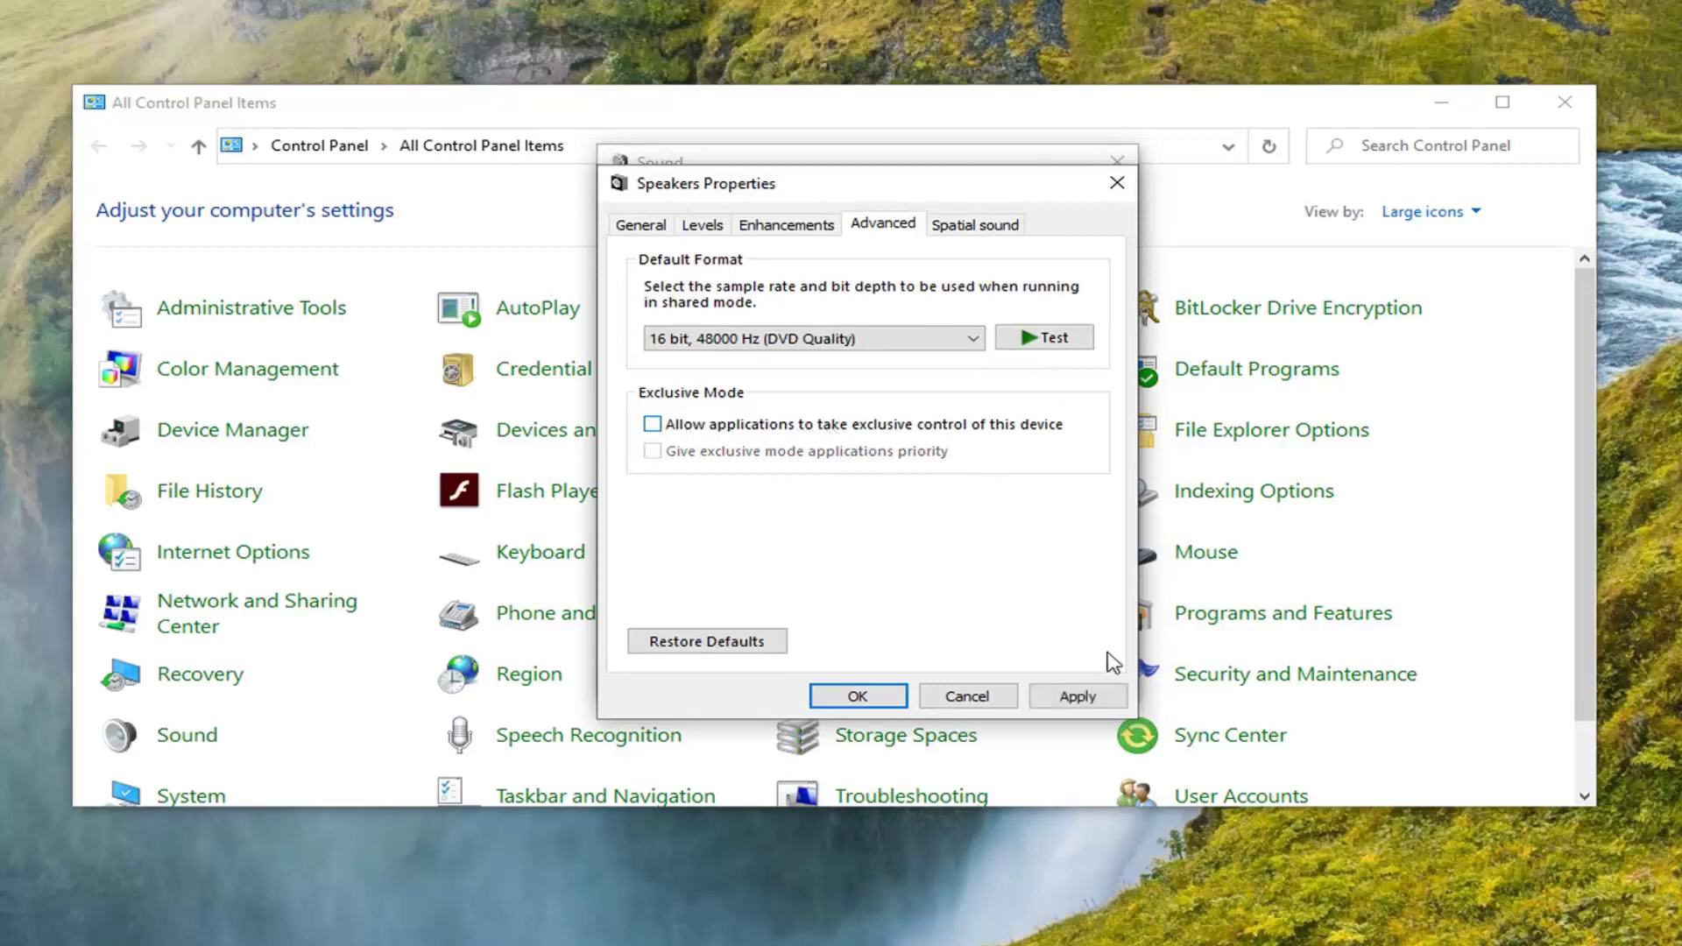
{"action": "left_click", "coordinate": [1077, 696]}
{"action": "left_click", "coordinate": [857, 696]}
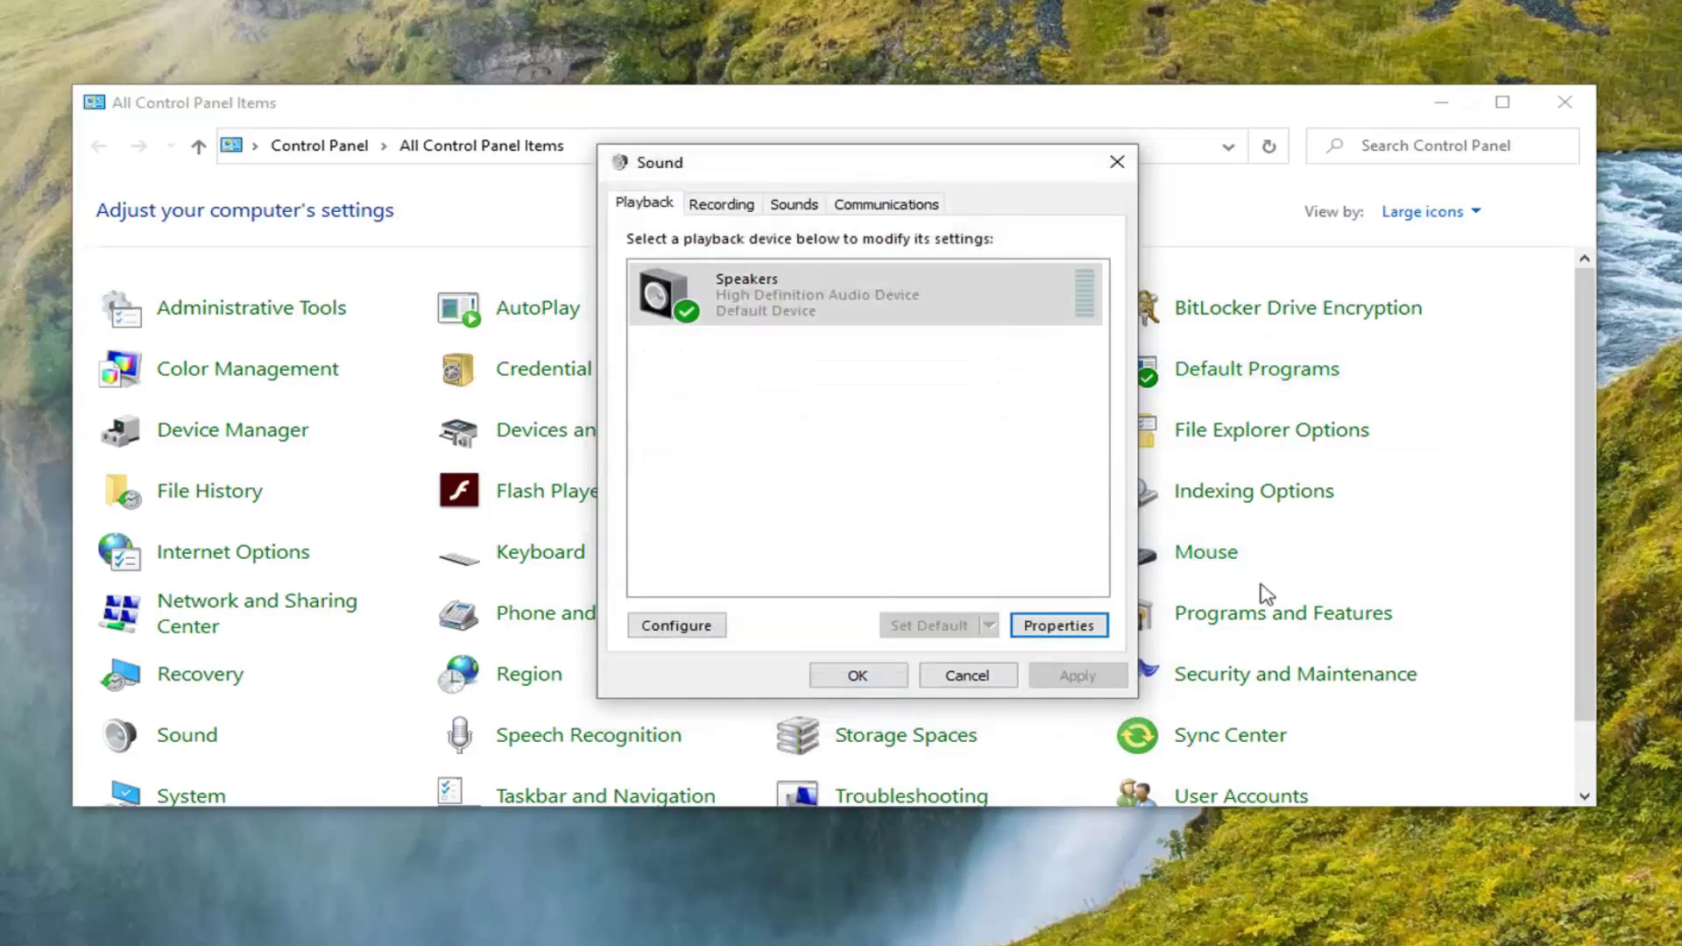
{"action": "left_click", "coordinate": [857, 675]}
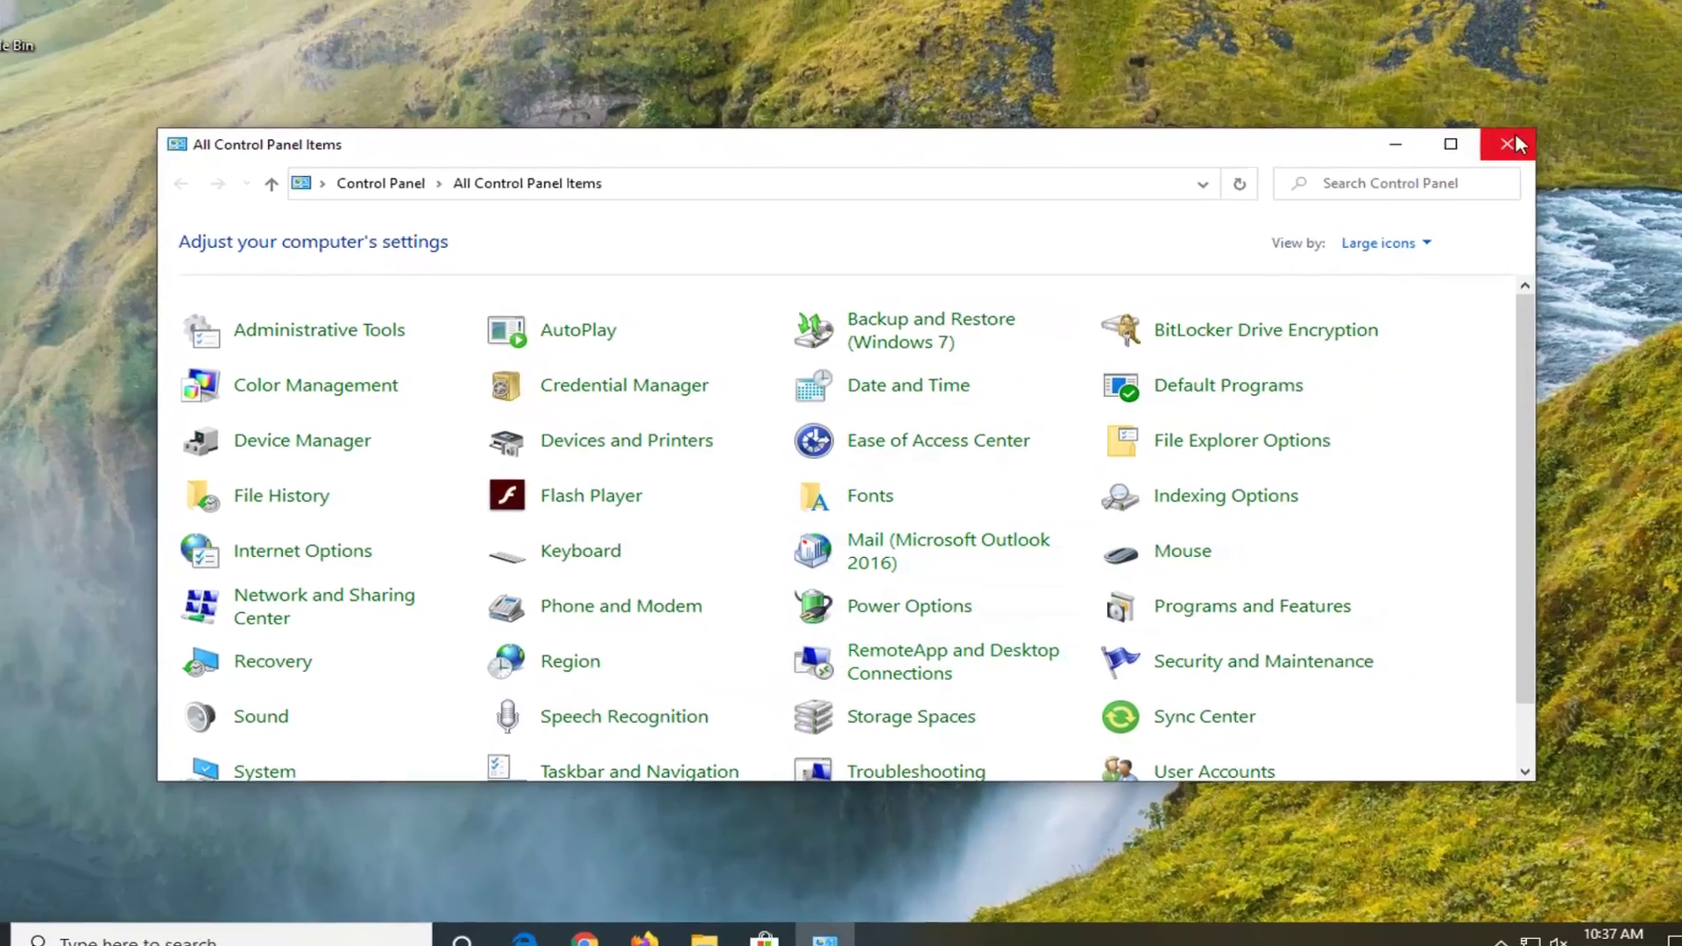
{"action": "left_click", "coordinate": [1532, 124]}
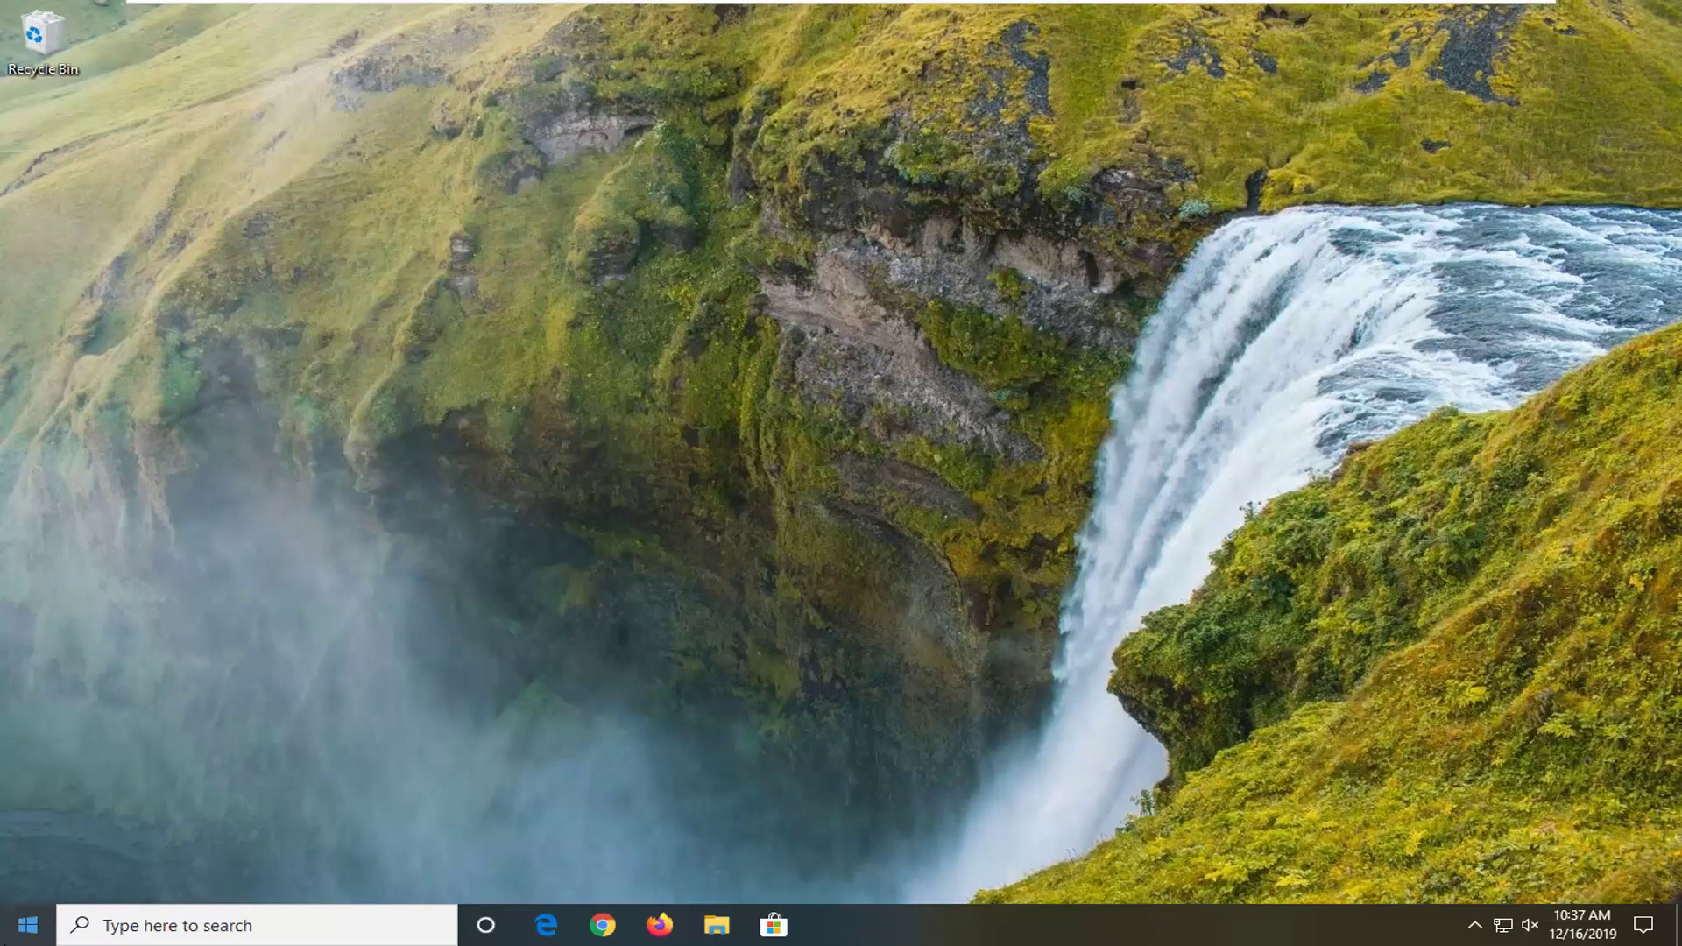
Step: Search 'troubleshoot', open Troubleshoot settings, and expand the Playing Audio entry
{"action": "left_click", "coordinate": [27, 925]}
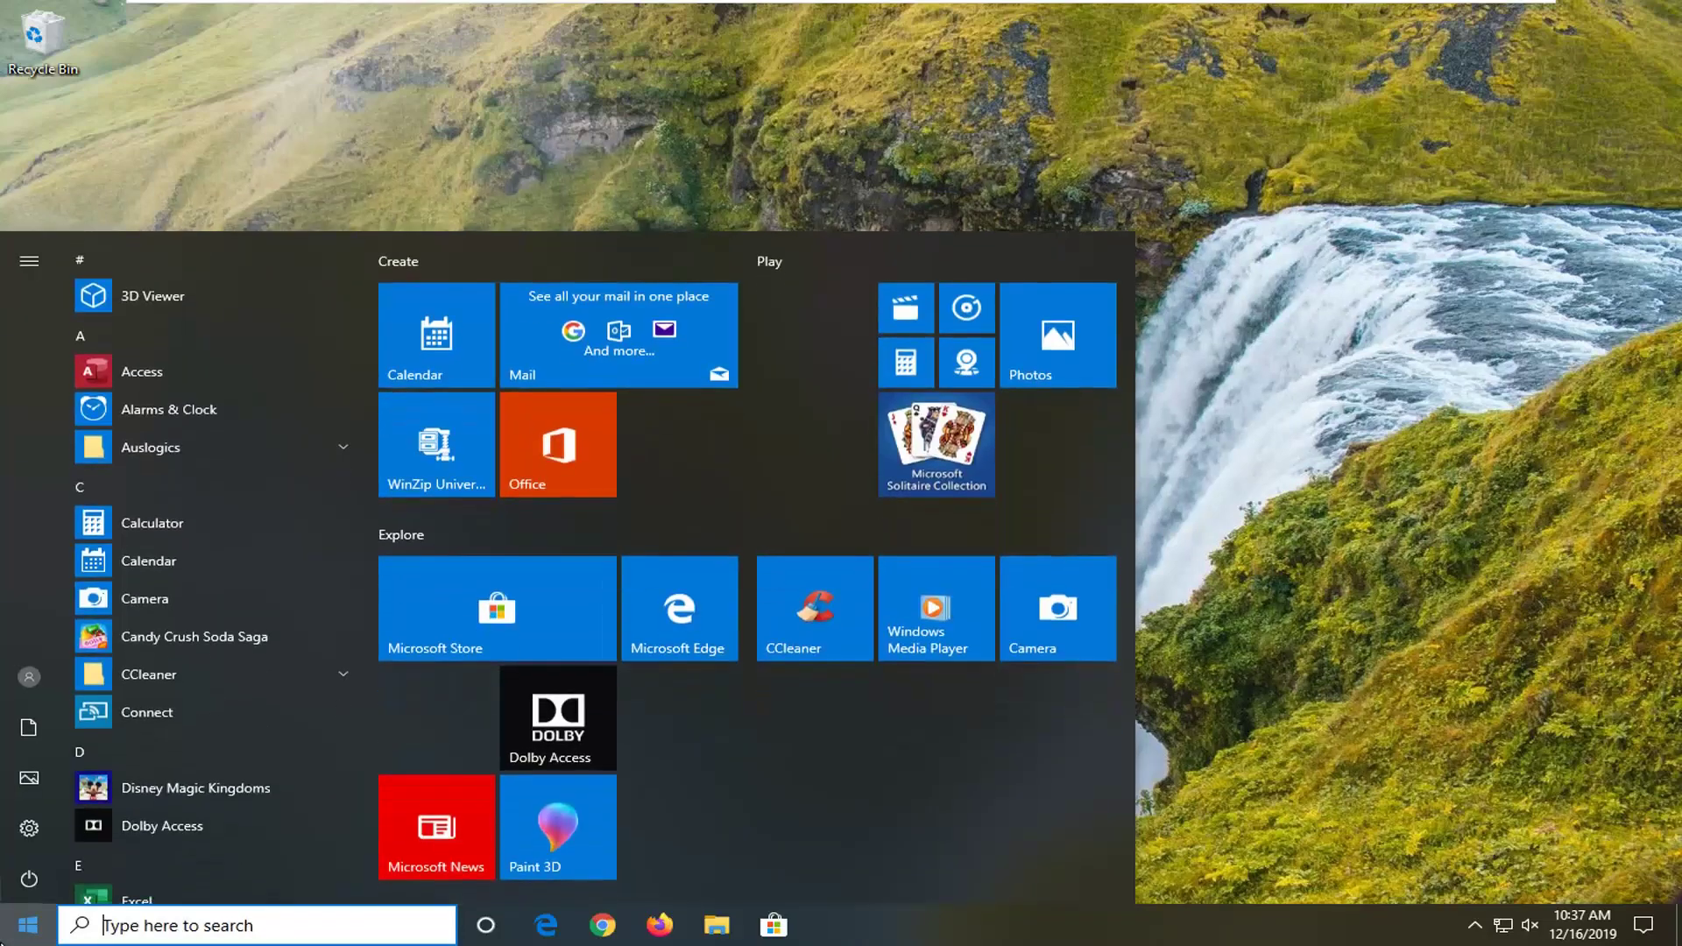
{"action": "type", "text": "troubleshoot"}
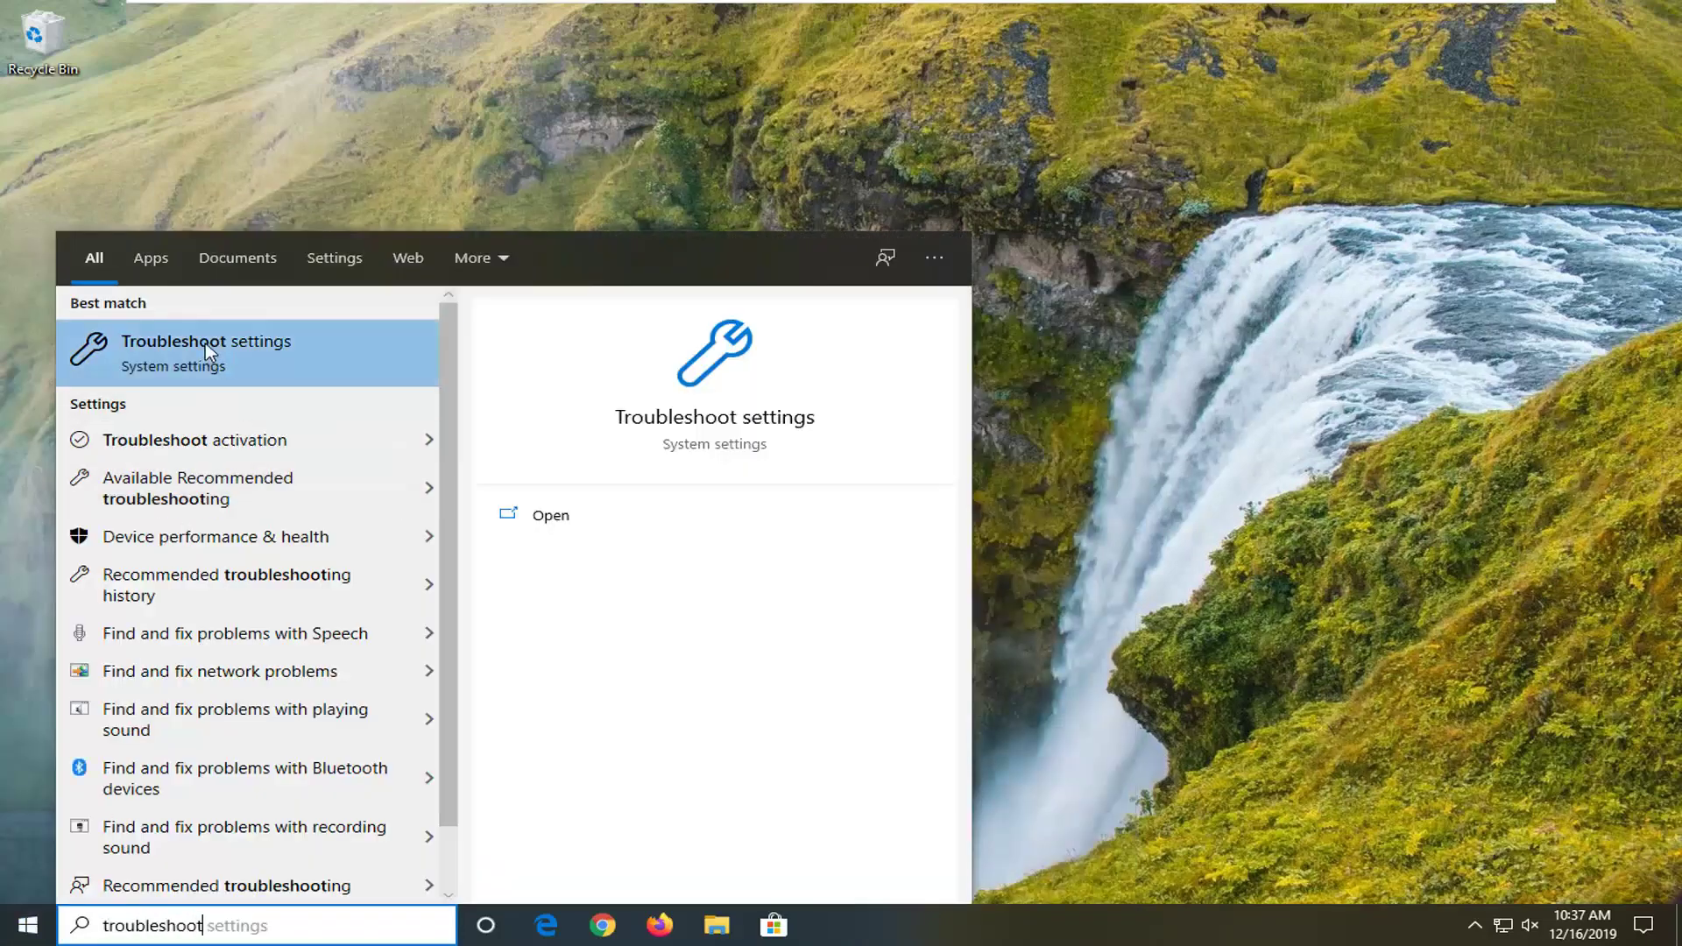
{"action": "left_click", "coordinate": [205, 343]}
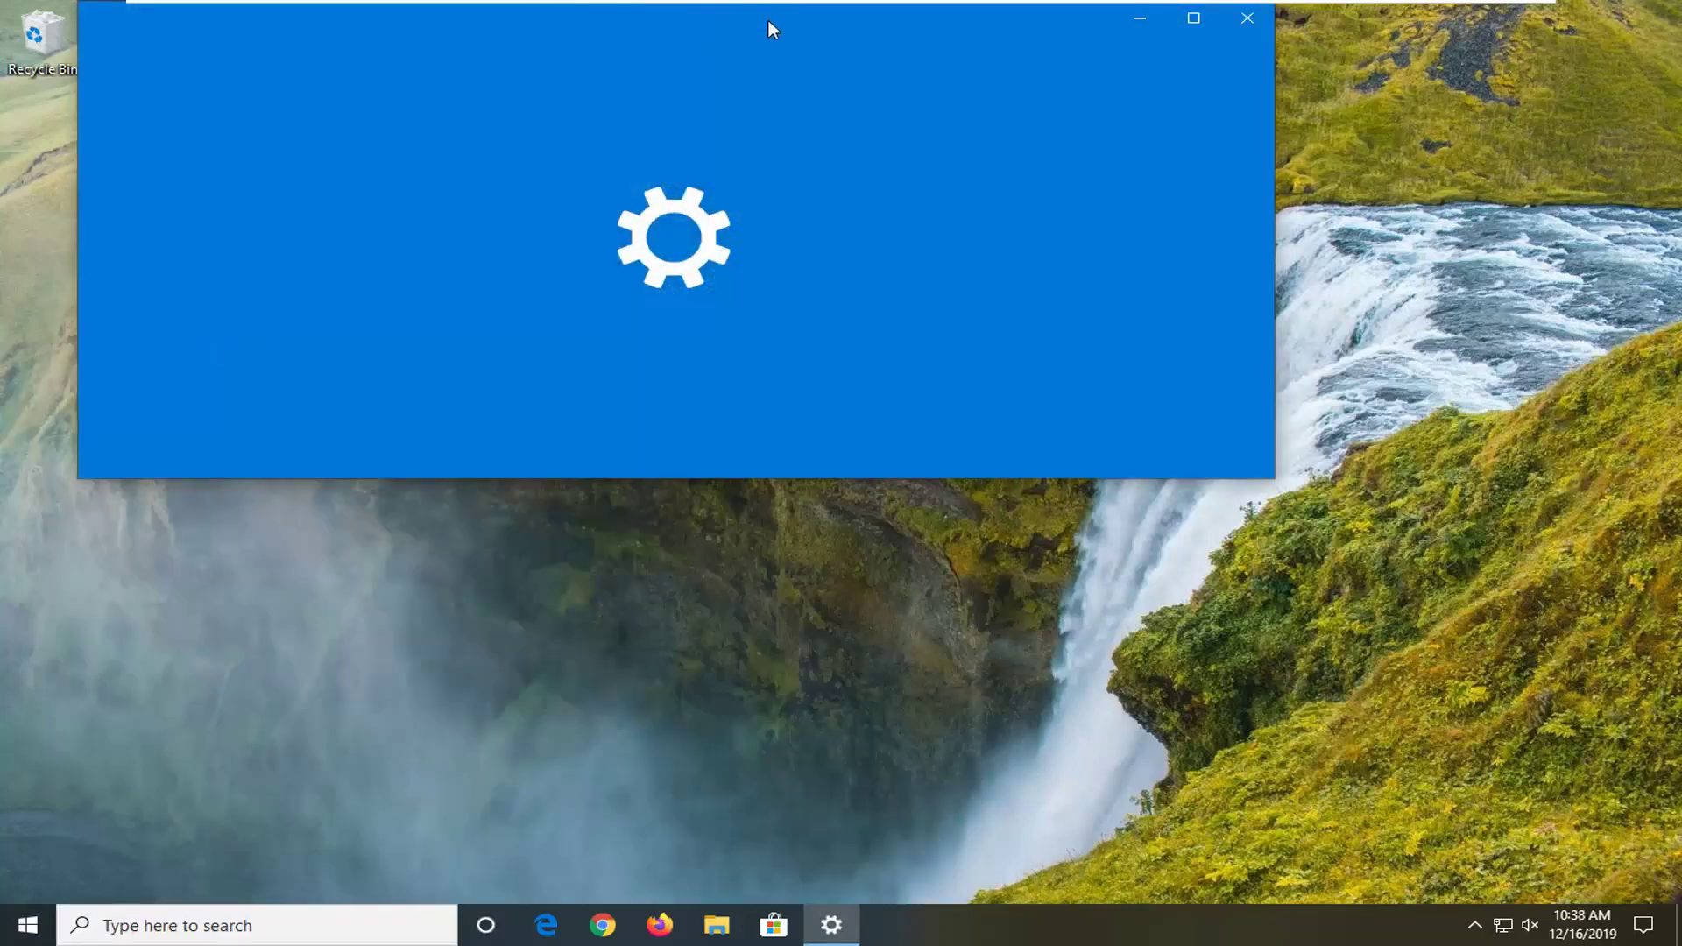
{"action": "left_click_drag", "start_coordinate": [770, 28], "coordinate": [925, 115]}
{"action": "left_click_drag", "start_coordinate": [1427, 564], "coordinate": [1256, 867]}
{"action": "scroll", "coordinate": [1044, 476], "scroll_direction": "down", "scroll_amount": 3}
{"action": "scroll", "coordinate": [1044, 476], "scroll_direction": "down", "scroll_amount": 1}
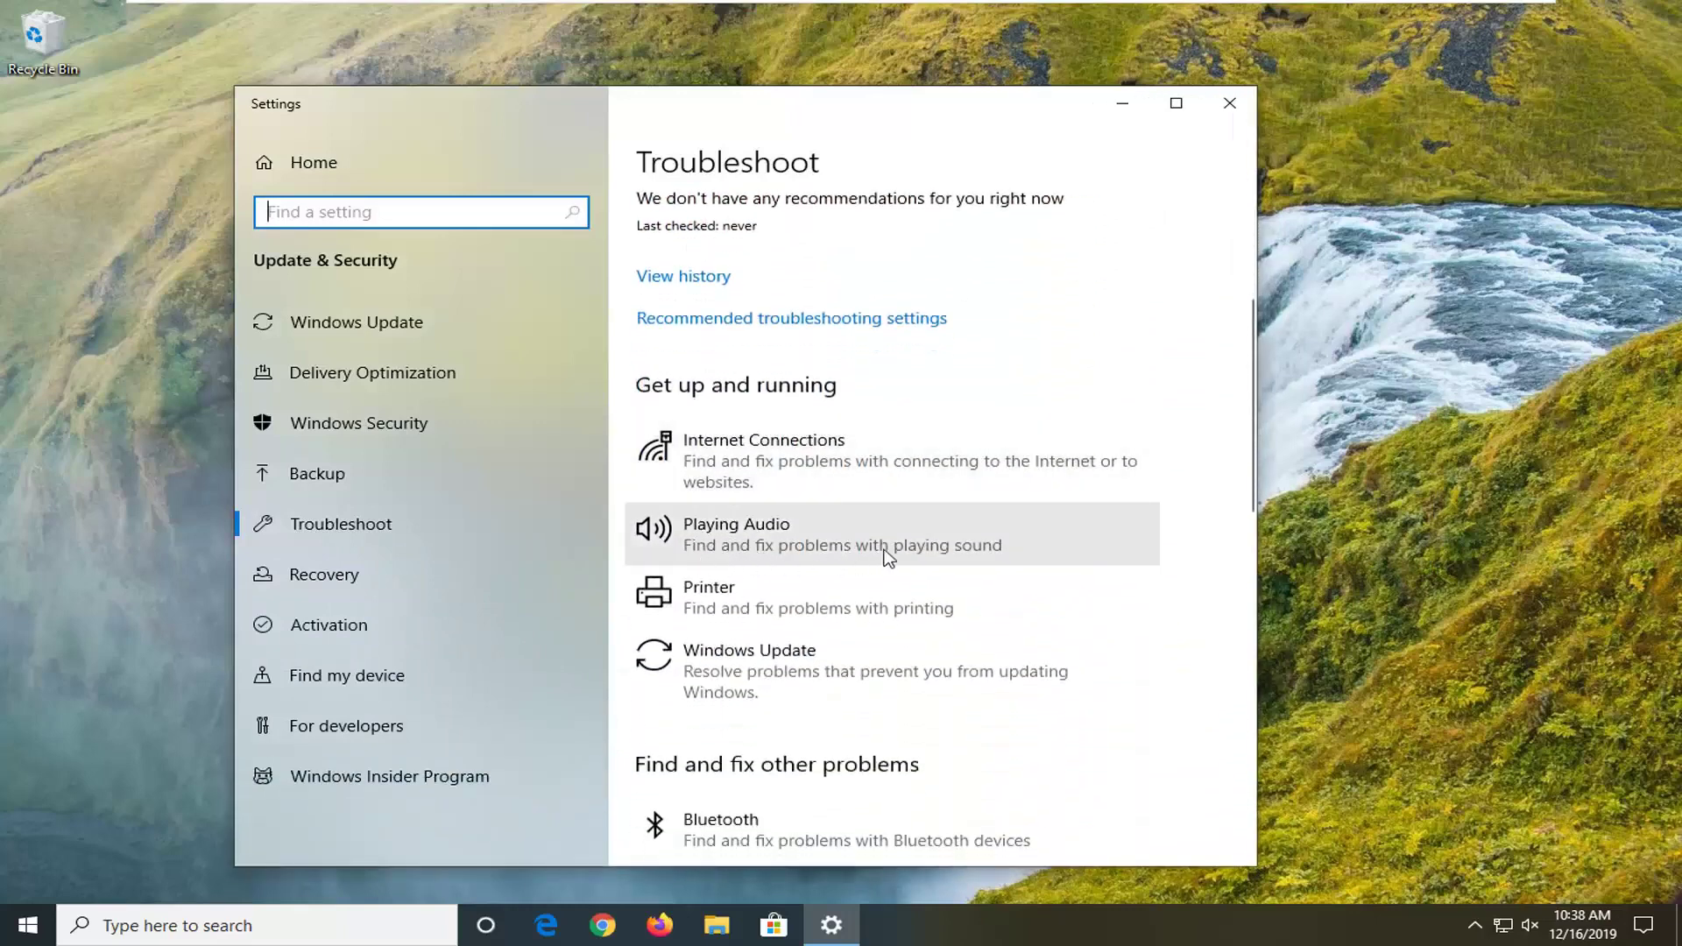
{"action": "left_click", "coordinate": [911, 557]}
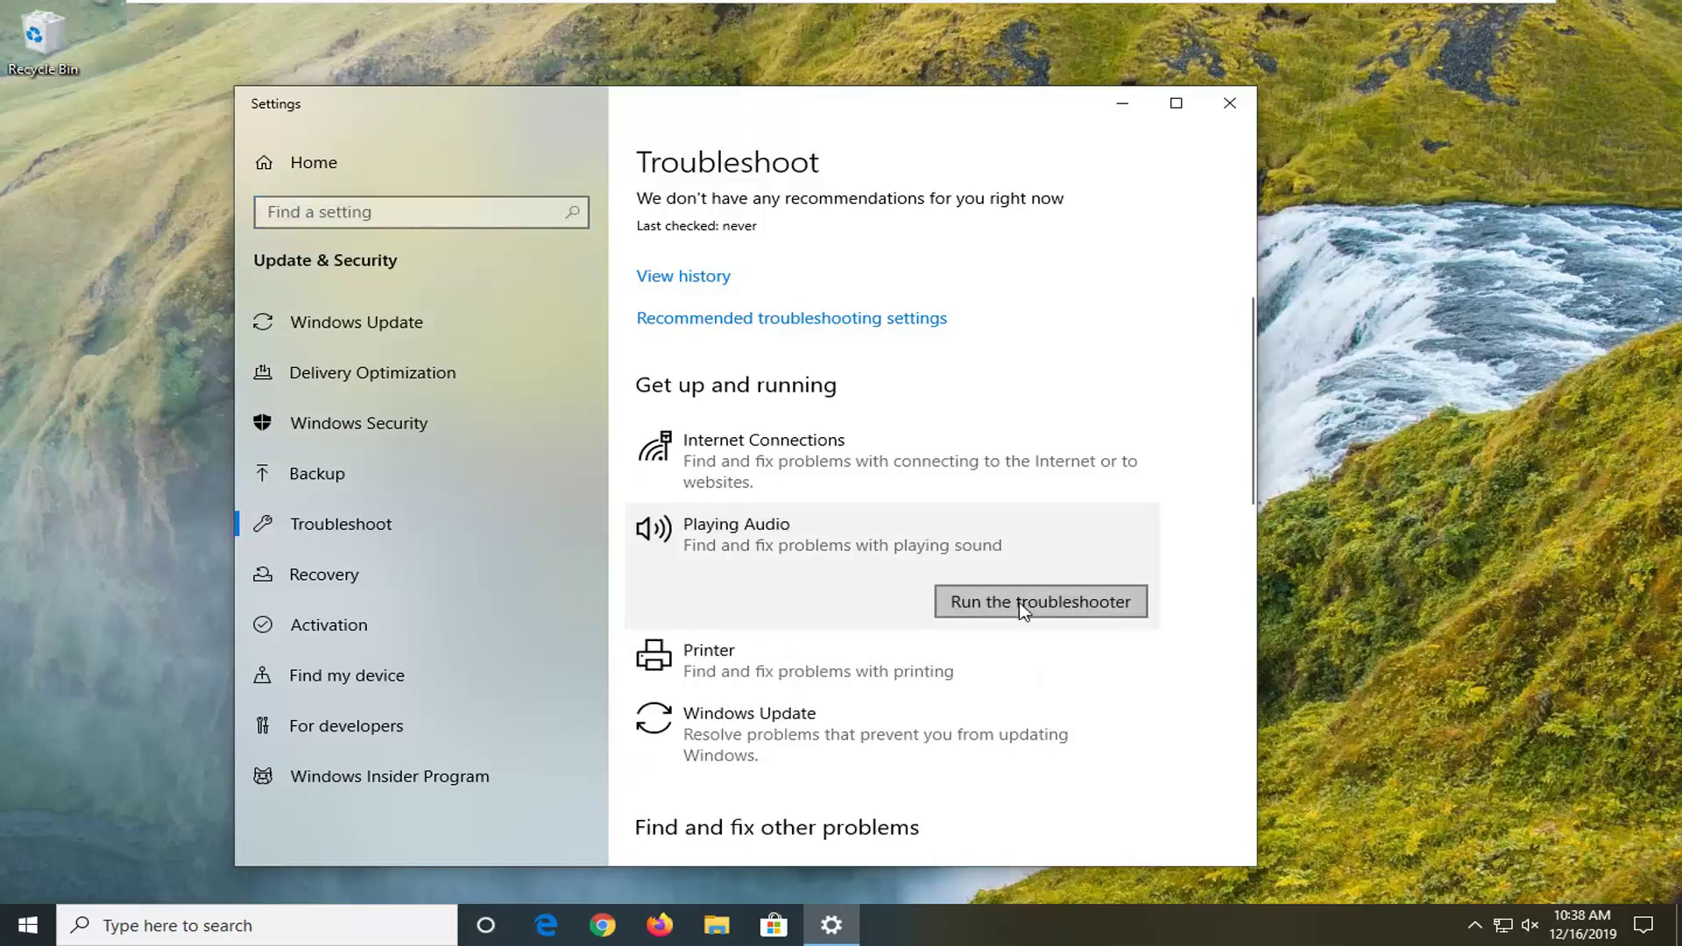
Step: Run the Playing Audio troubleshooter, accept Audio Enhancements, finish it, and close Settings
{"action": "left_click", "coordinate": [1020, 602]}
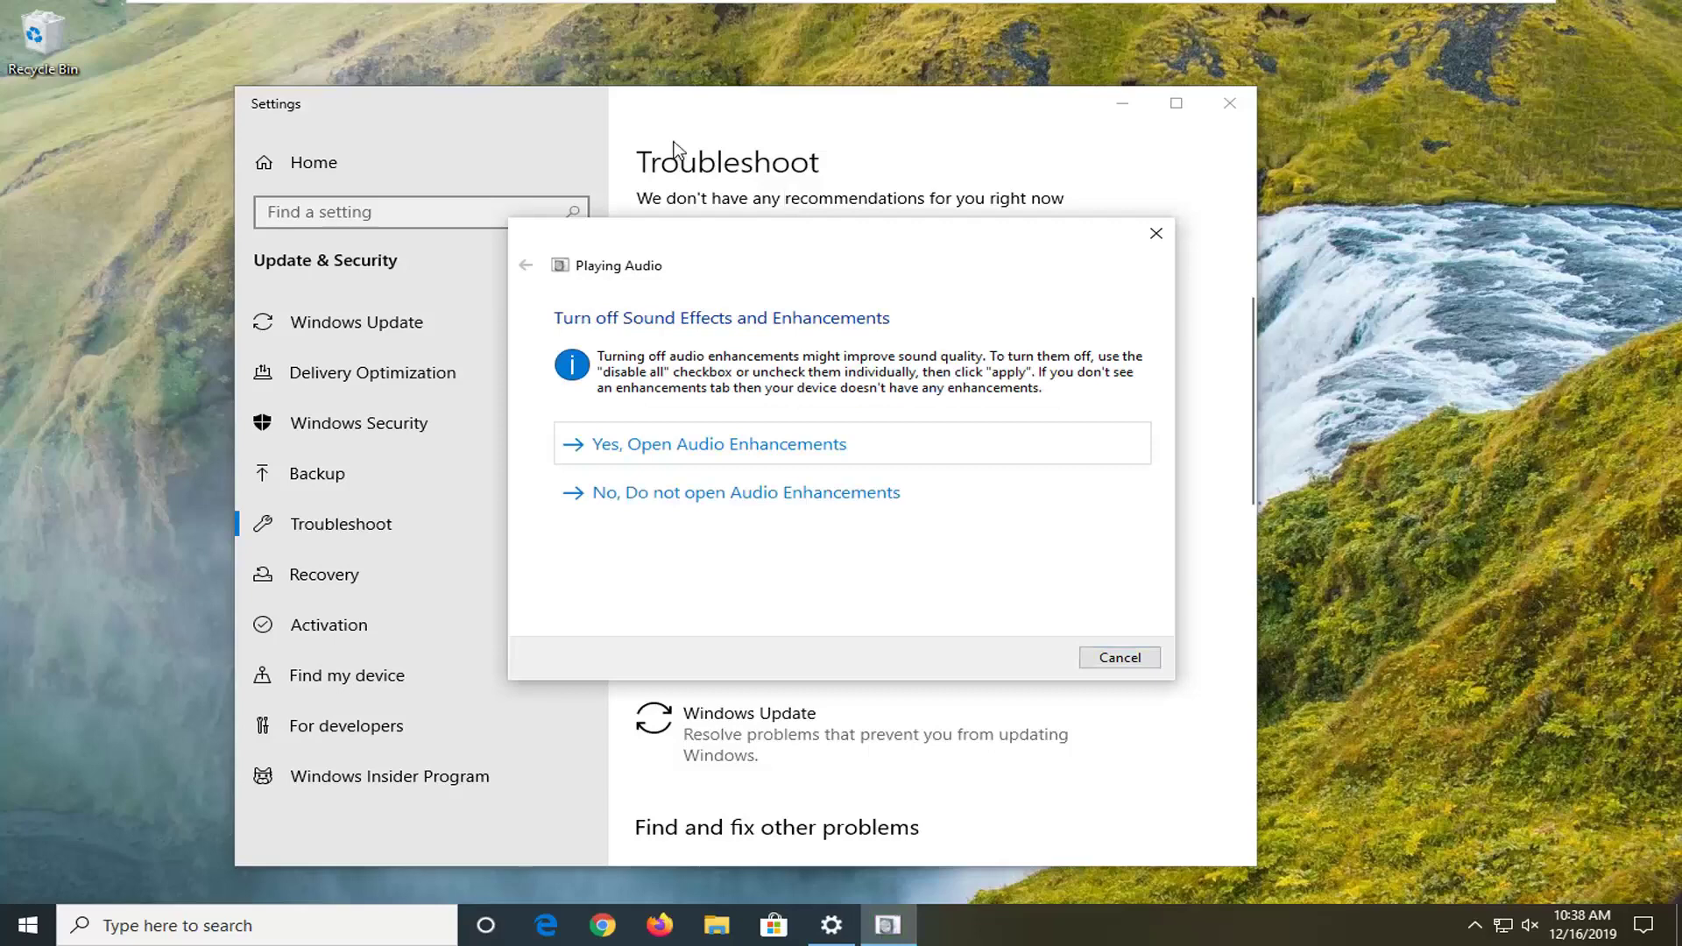
{"action": "left_click", "coordinate": [680, 443]}
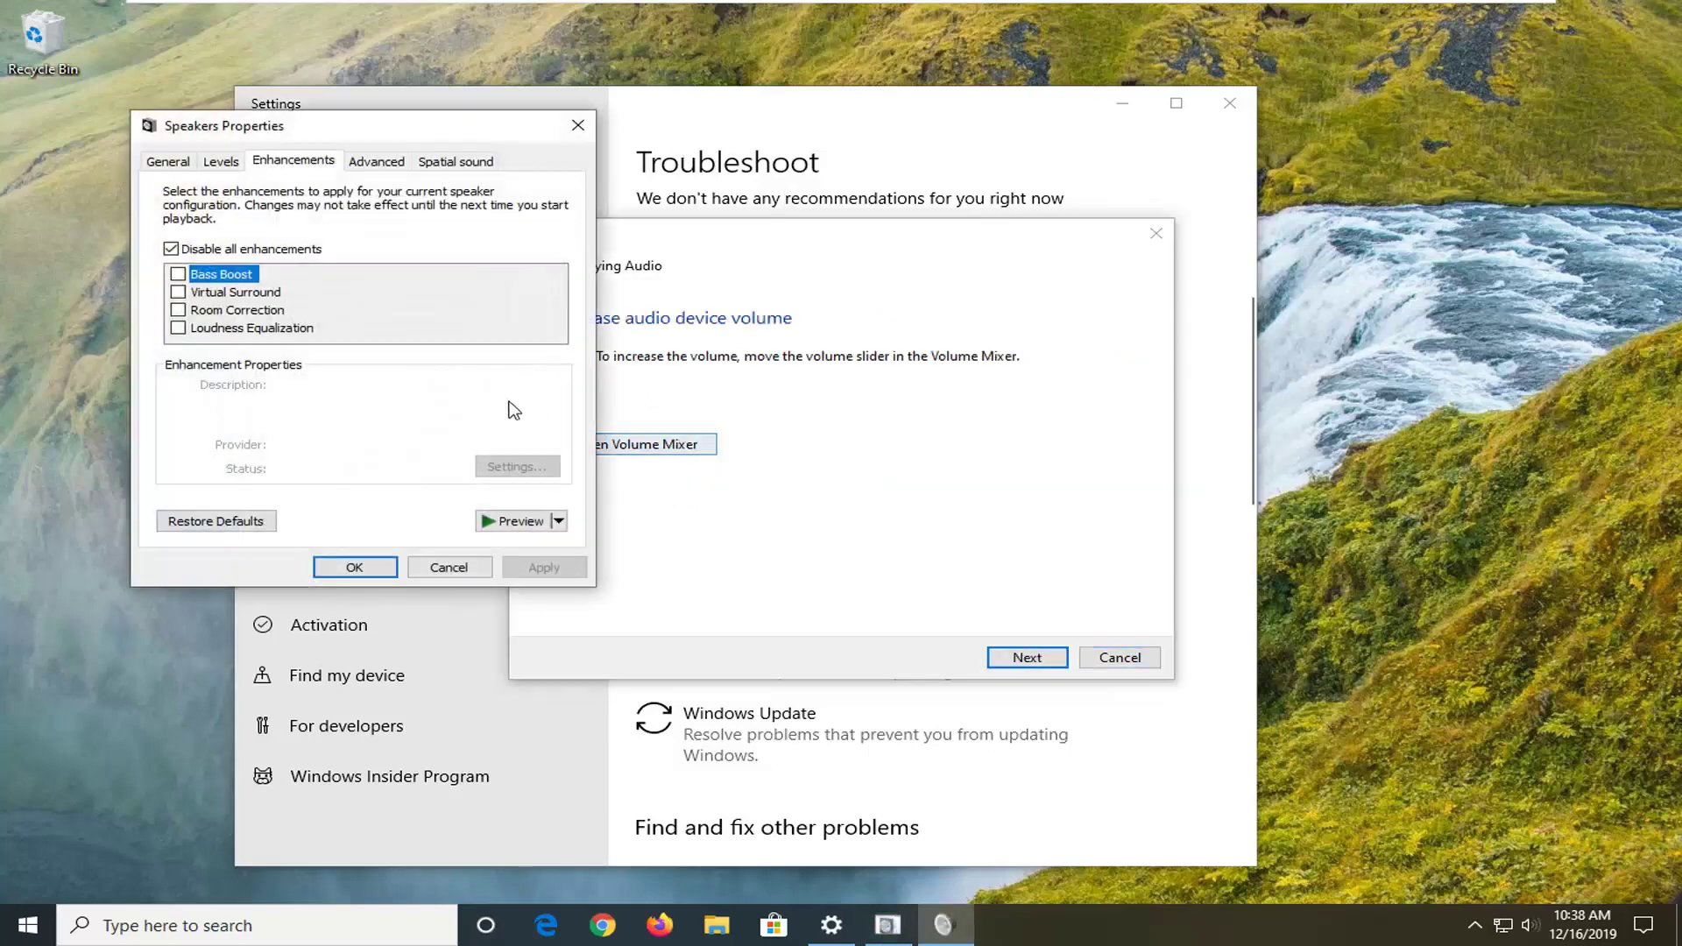
{"action": "left_click", "coordinate": [355, 566]}
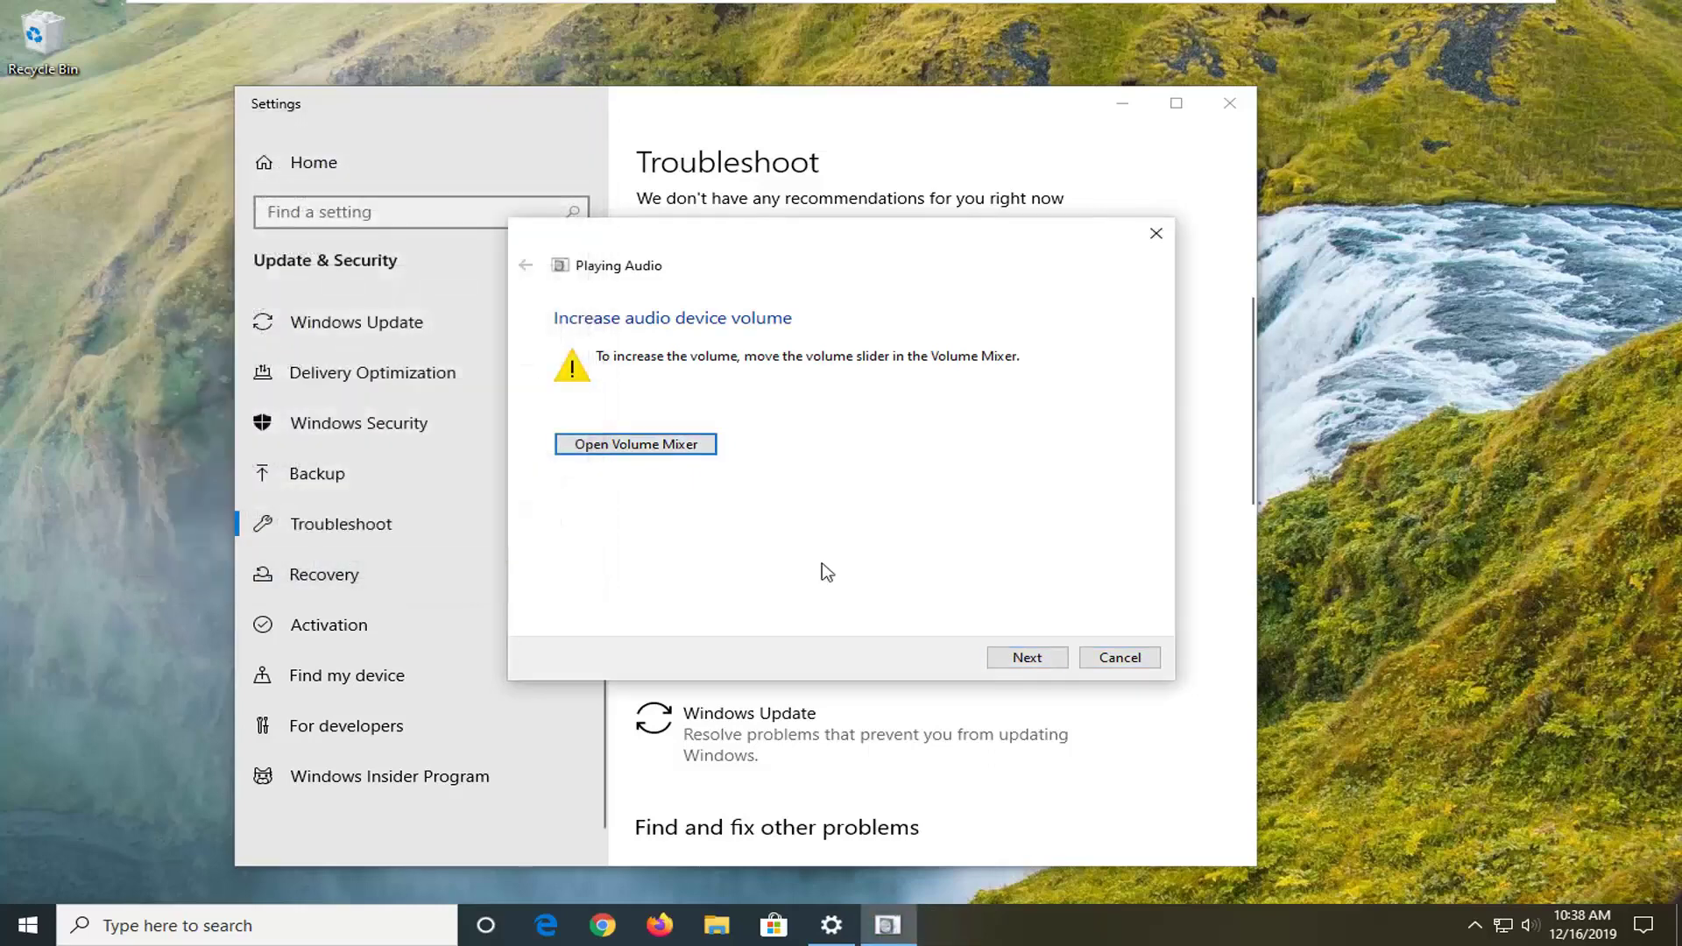
{"action": "left_click", "coordinate": [1016, 657]}
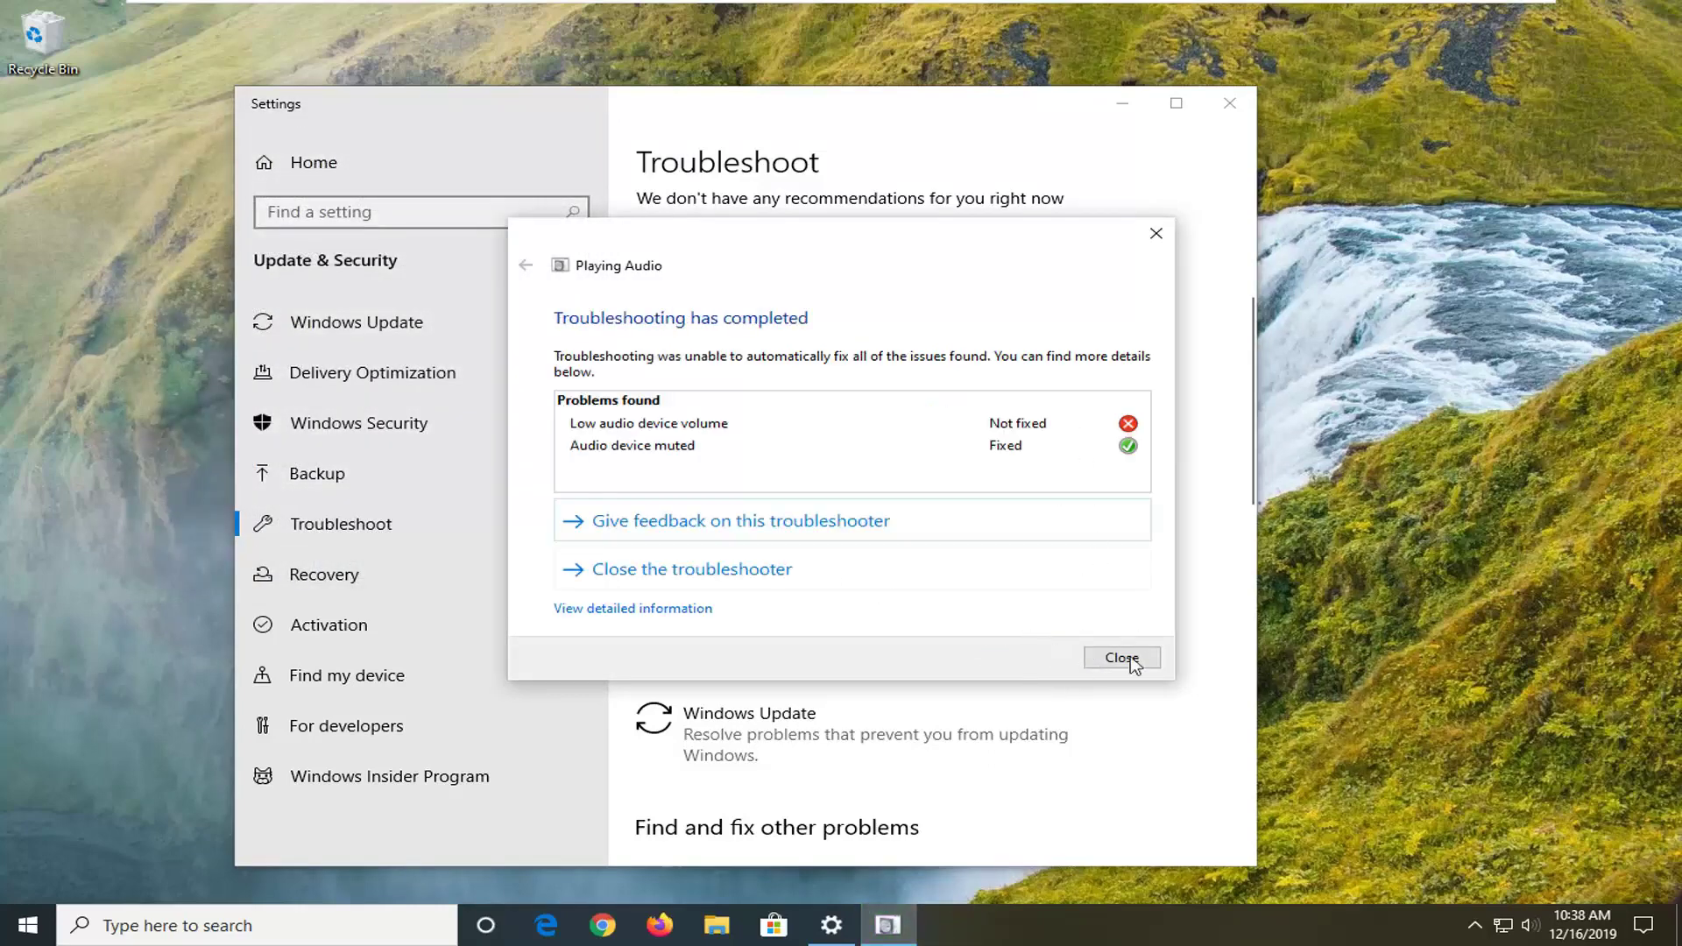
{"action": "left_click", "coordinate": [1130, 660]}
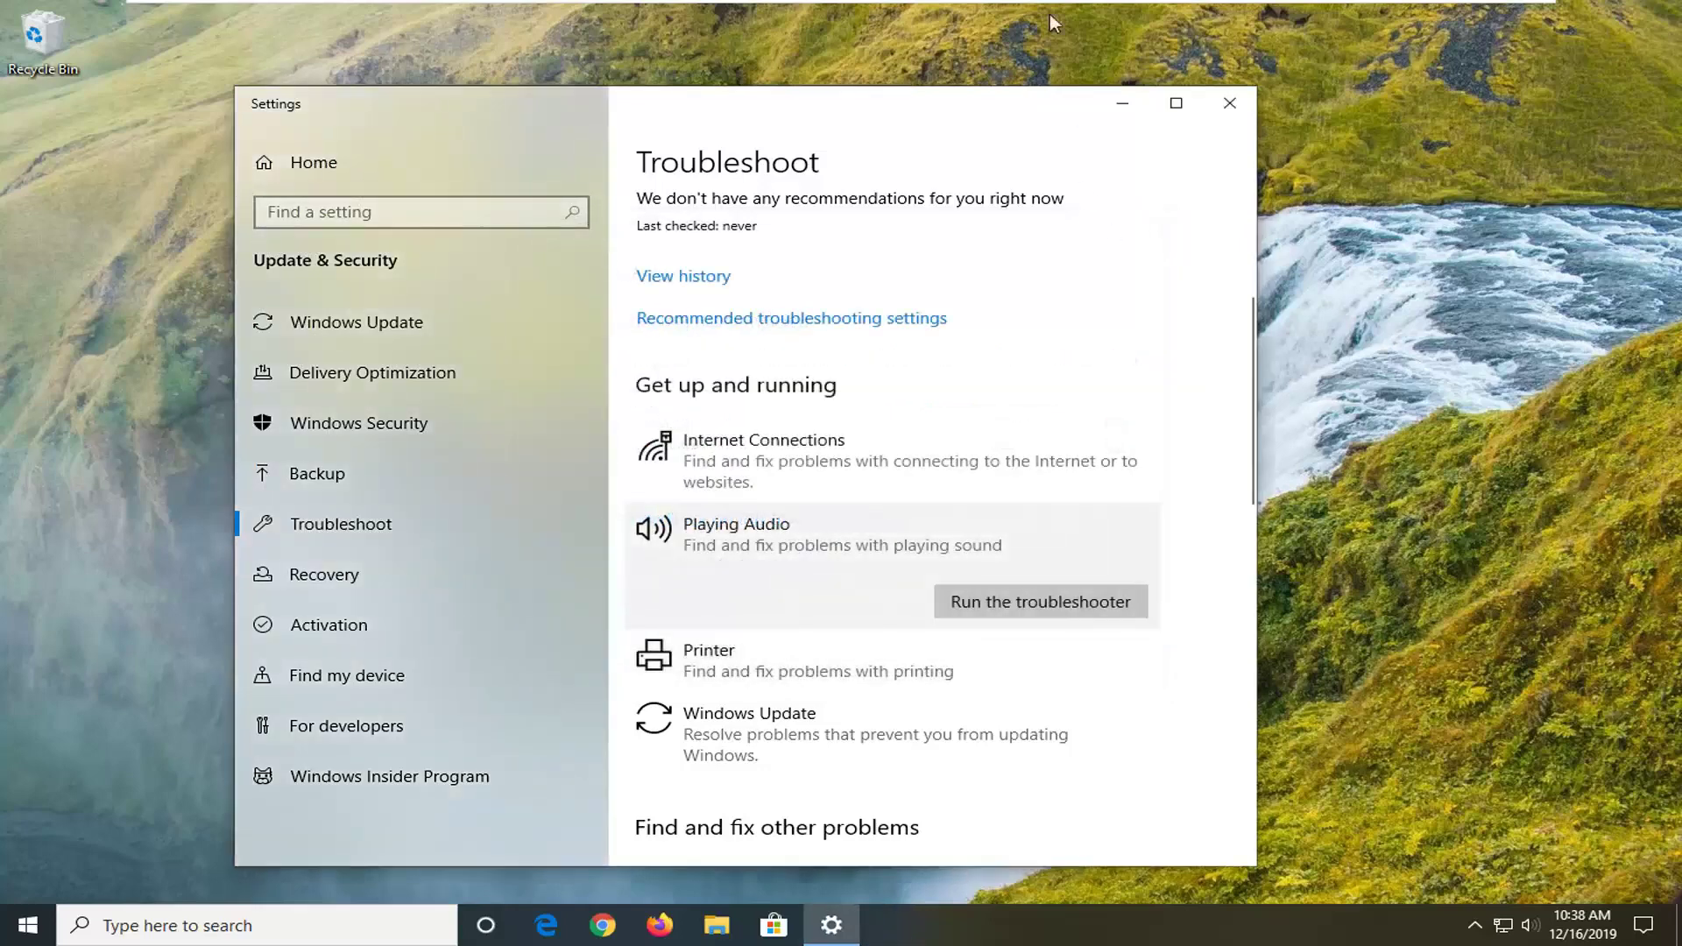
{"action": "left_click", "coordinate": [1230, 105]}
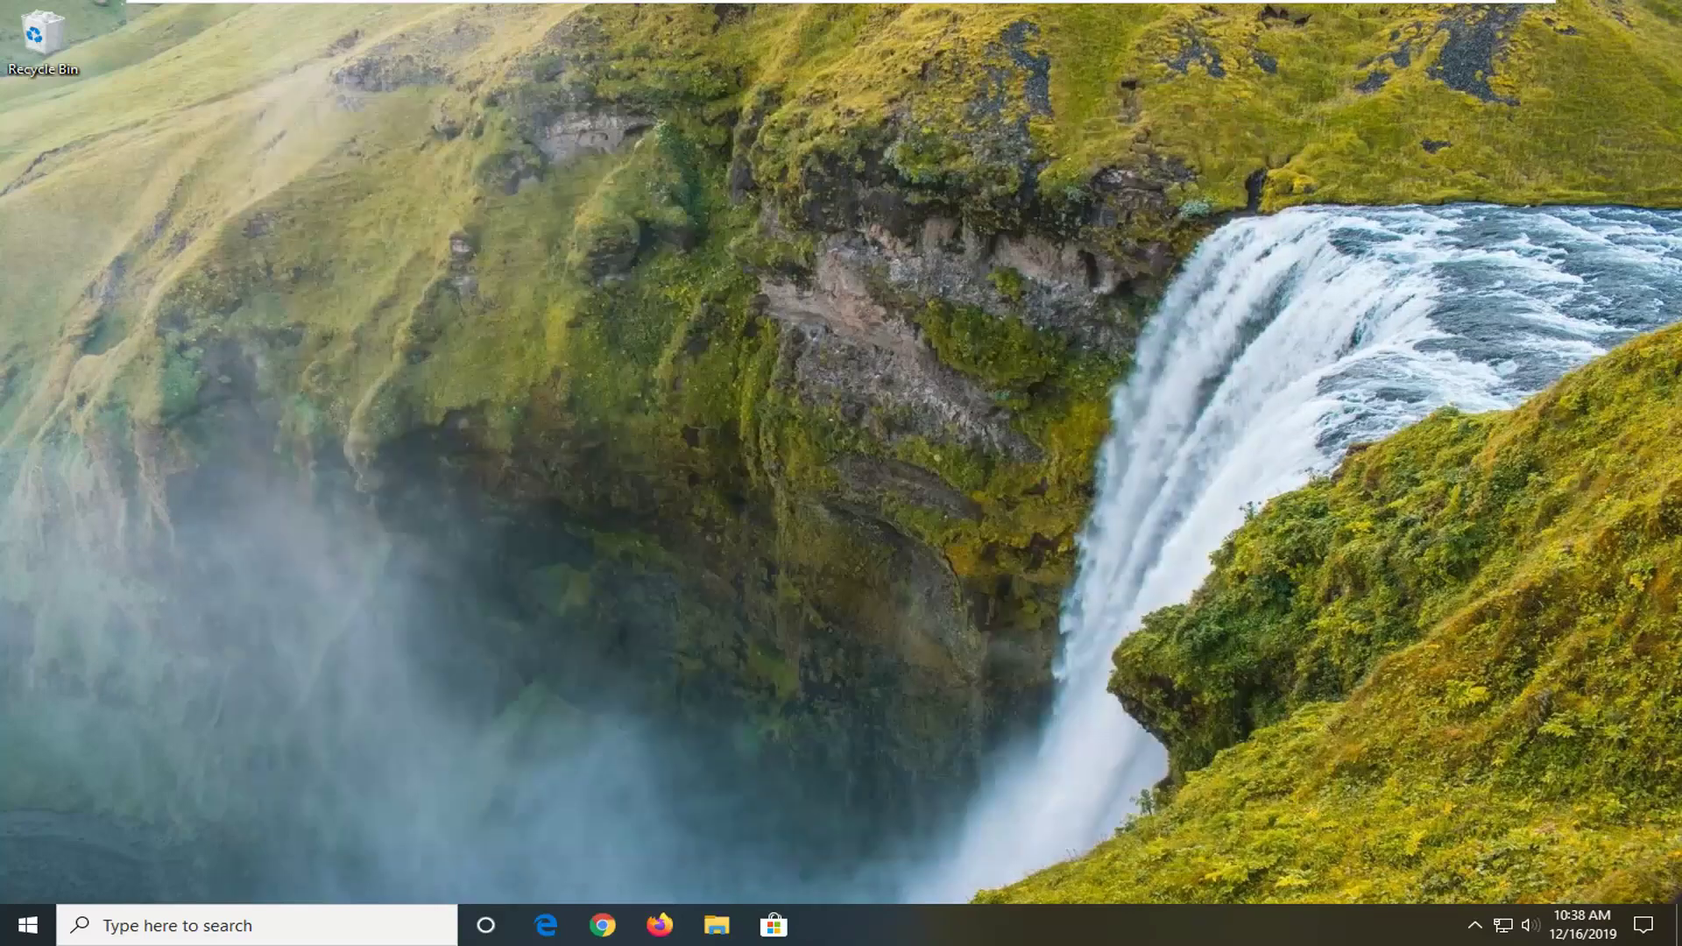